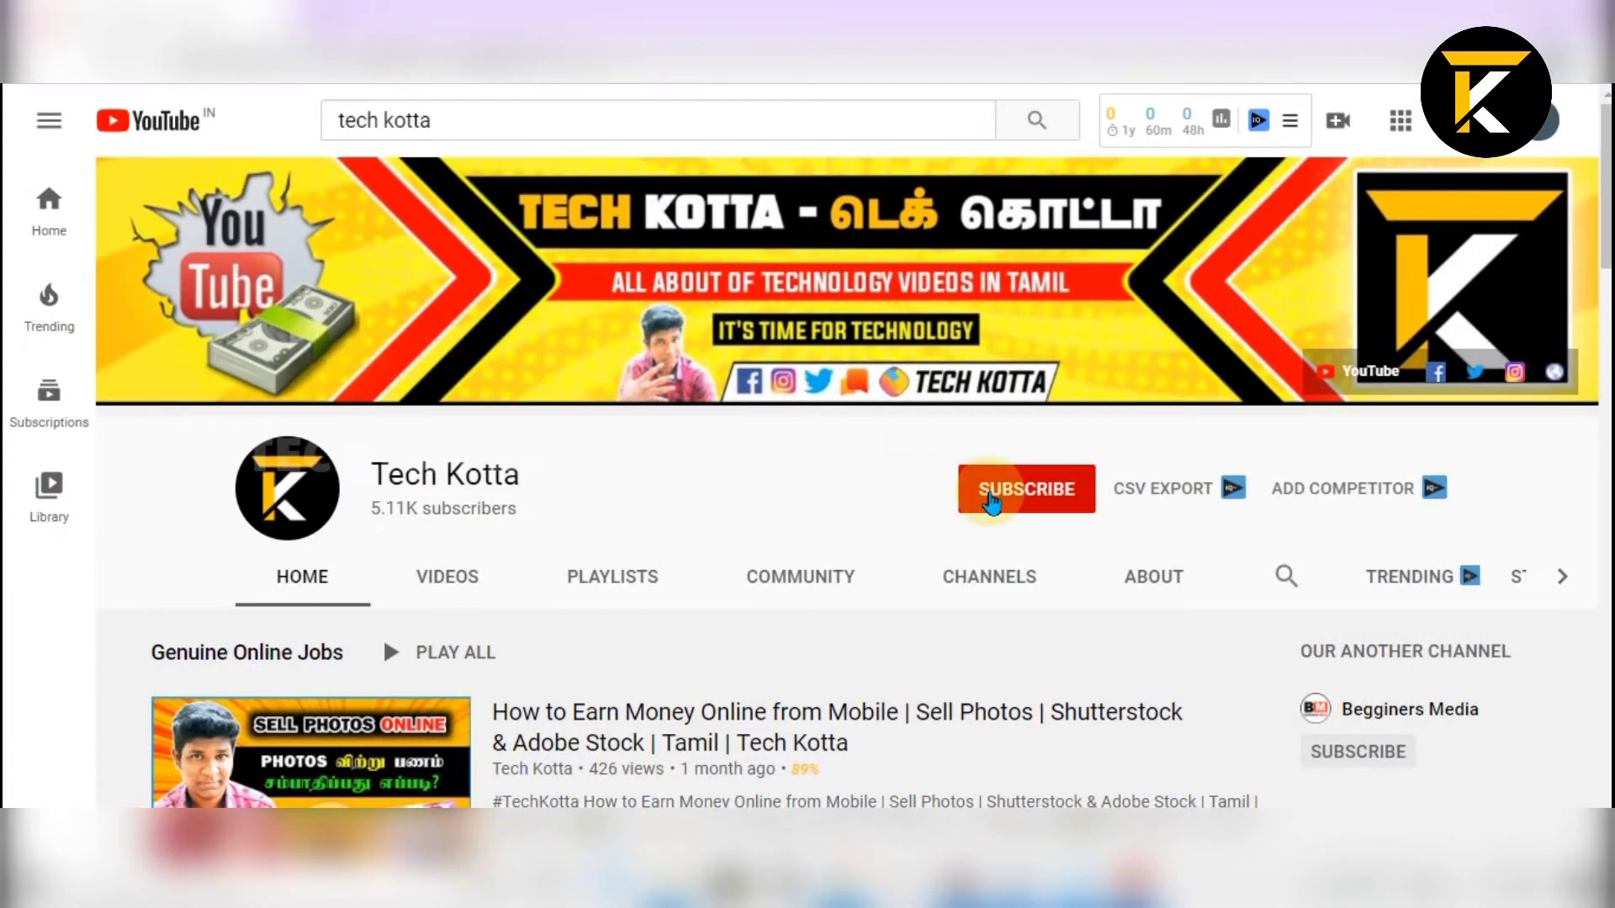
Subscribe to the Tech Kotta channel and set its notification preference
left_click(990, 499)
left_click(1081, 491)
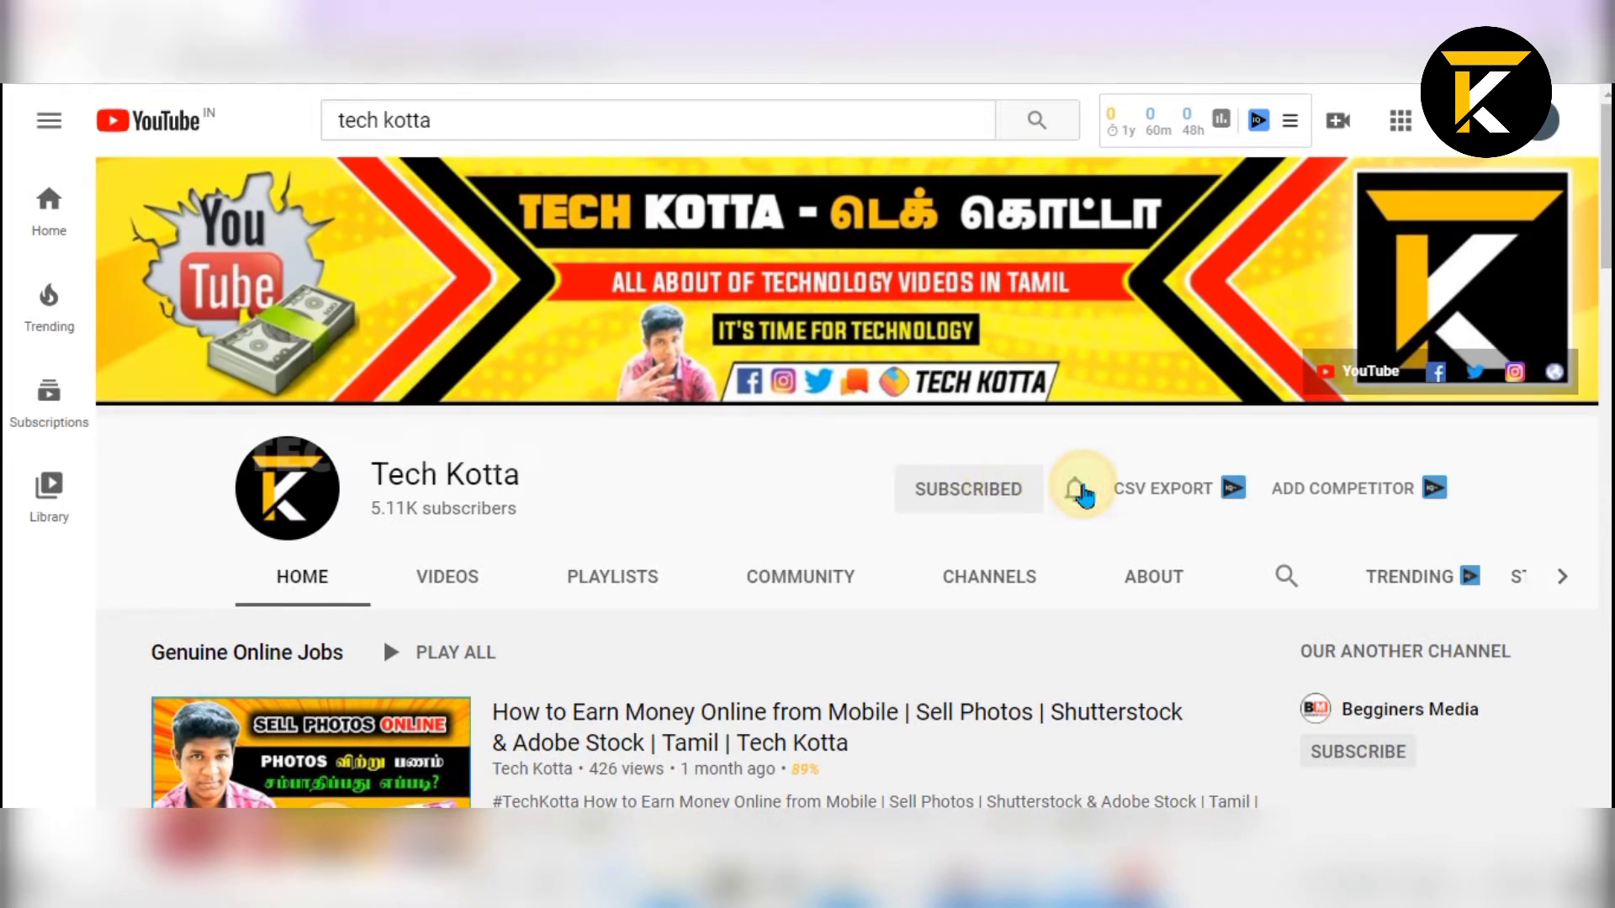
left_click(1110, 552)
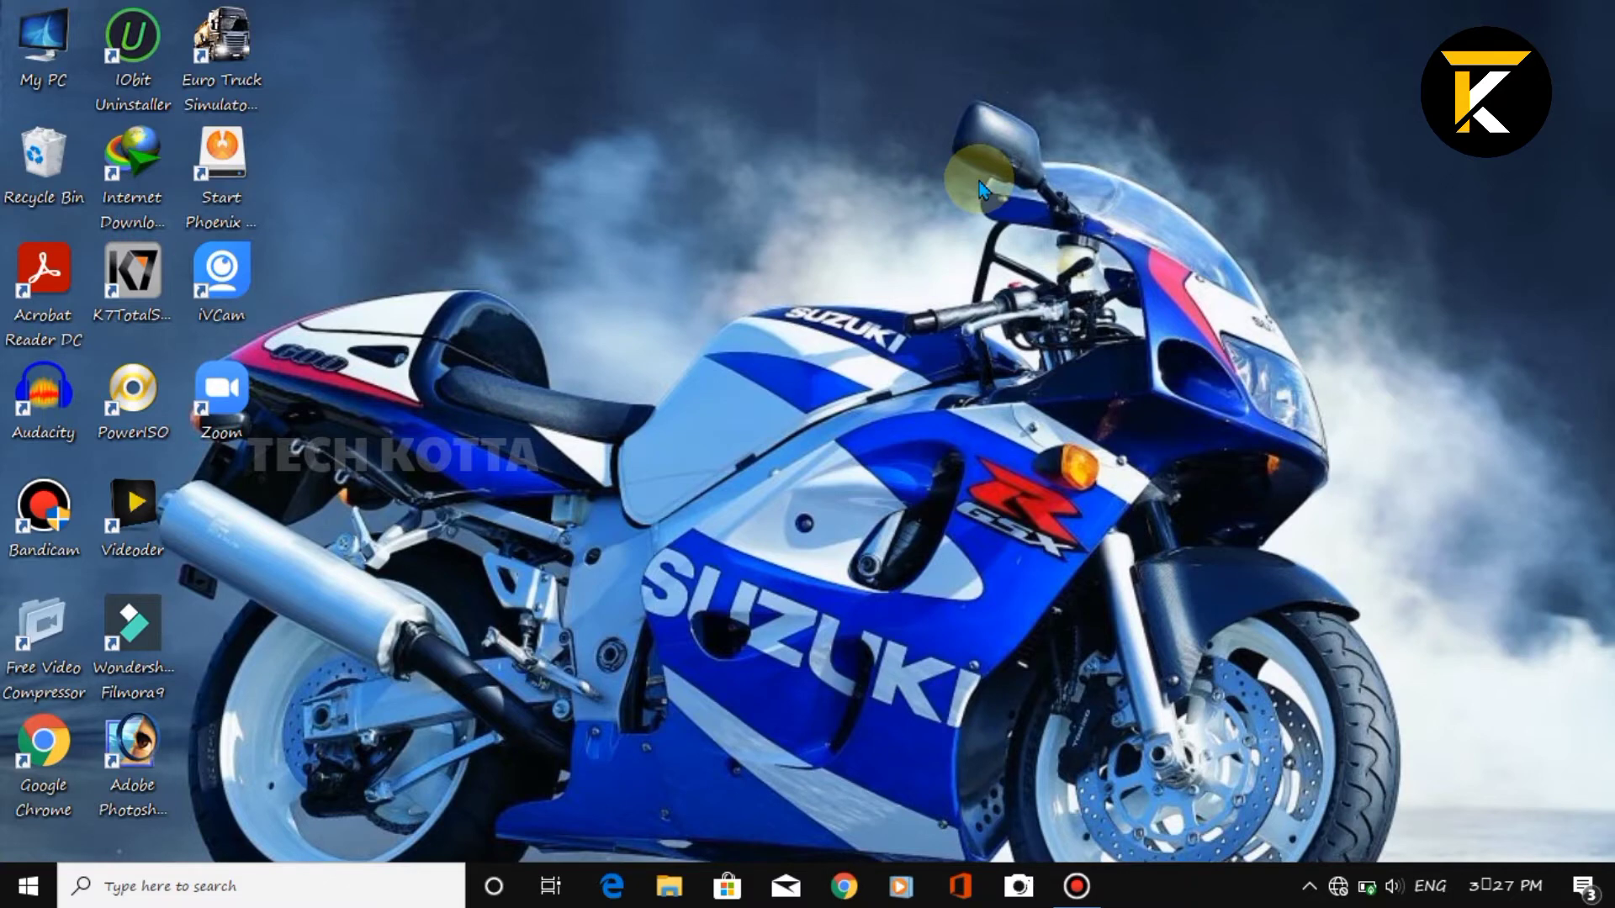
Search Windows for "services" and open the Services app
key("super")
type("s")
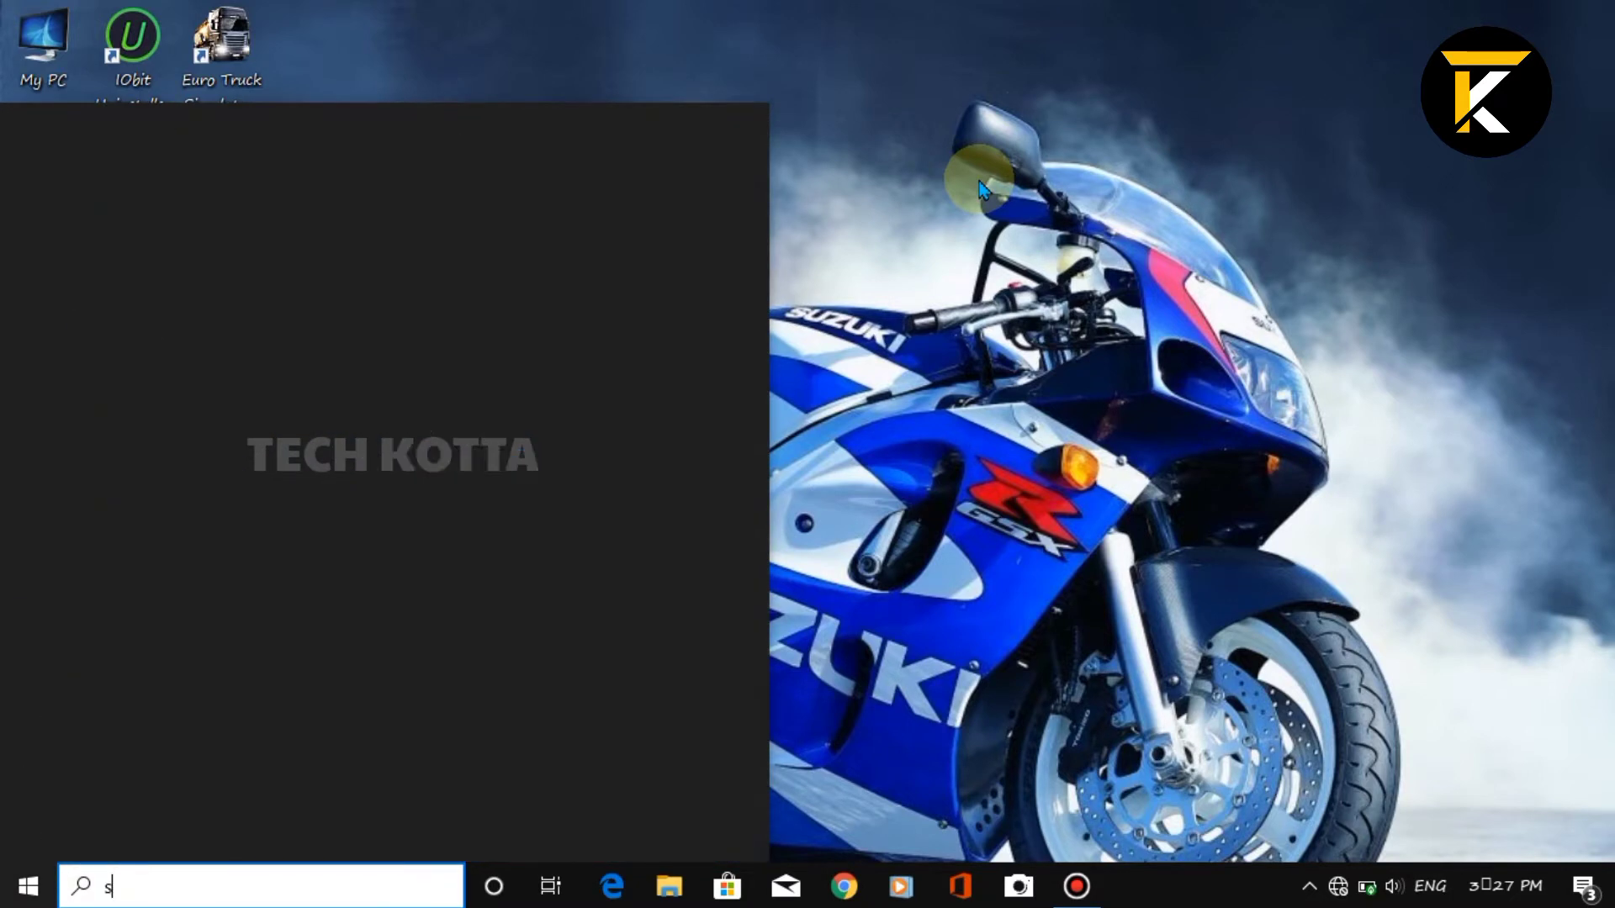
type("ervu")
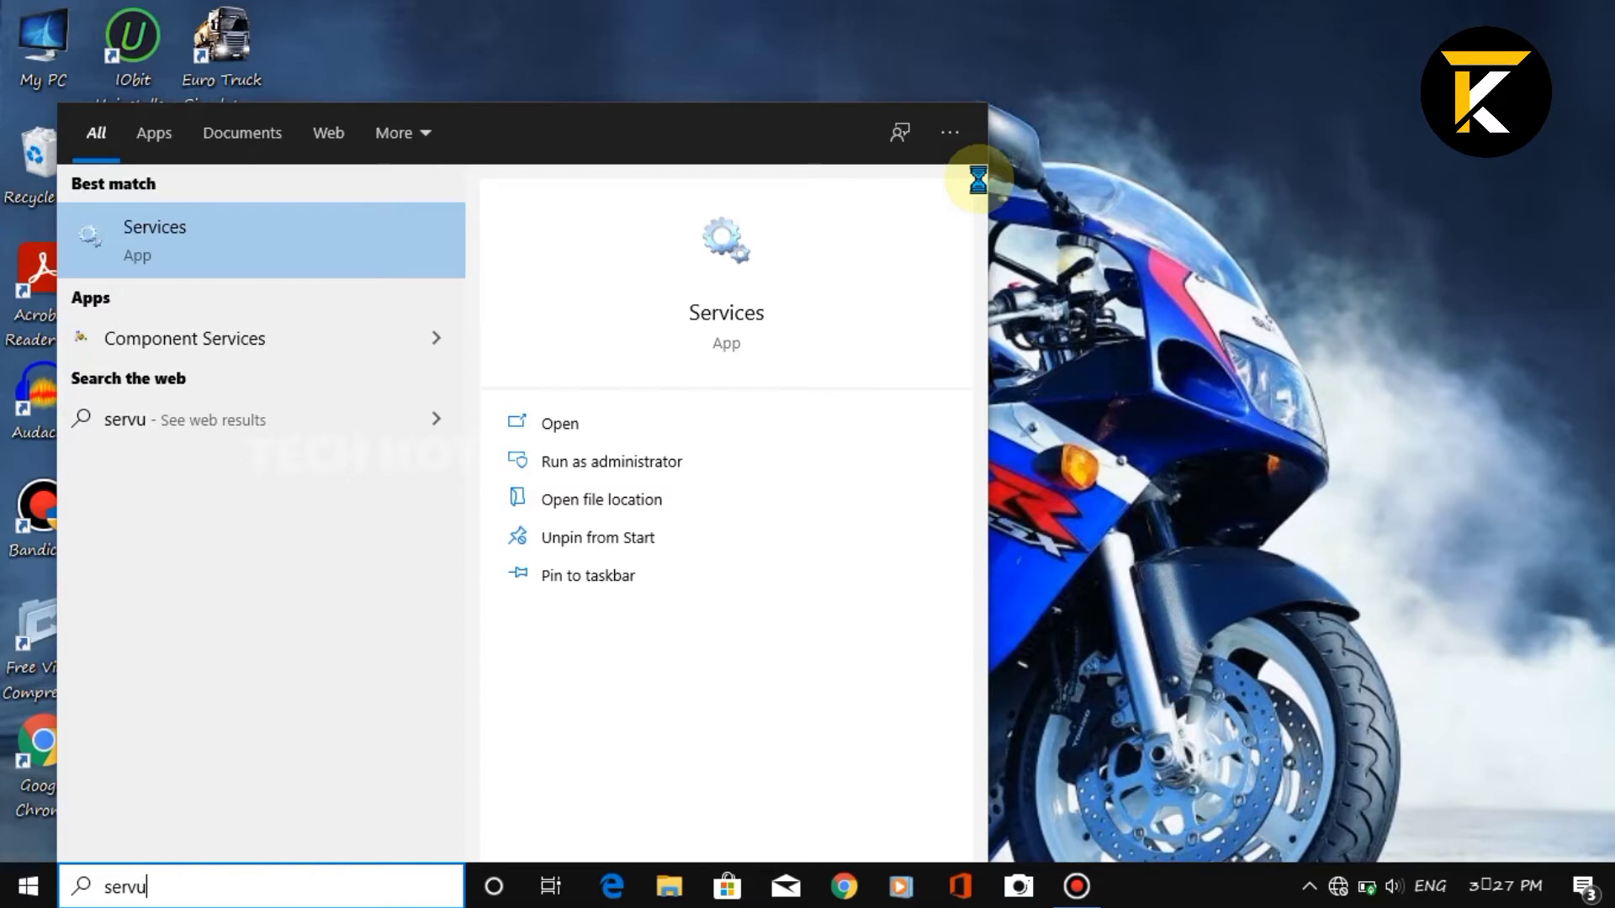
key("BackSpace")
type("ices")
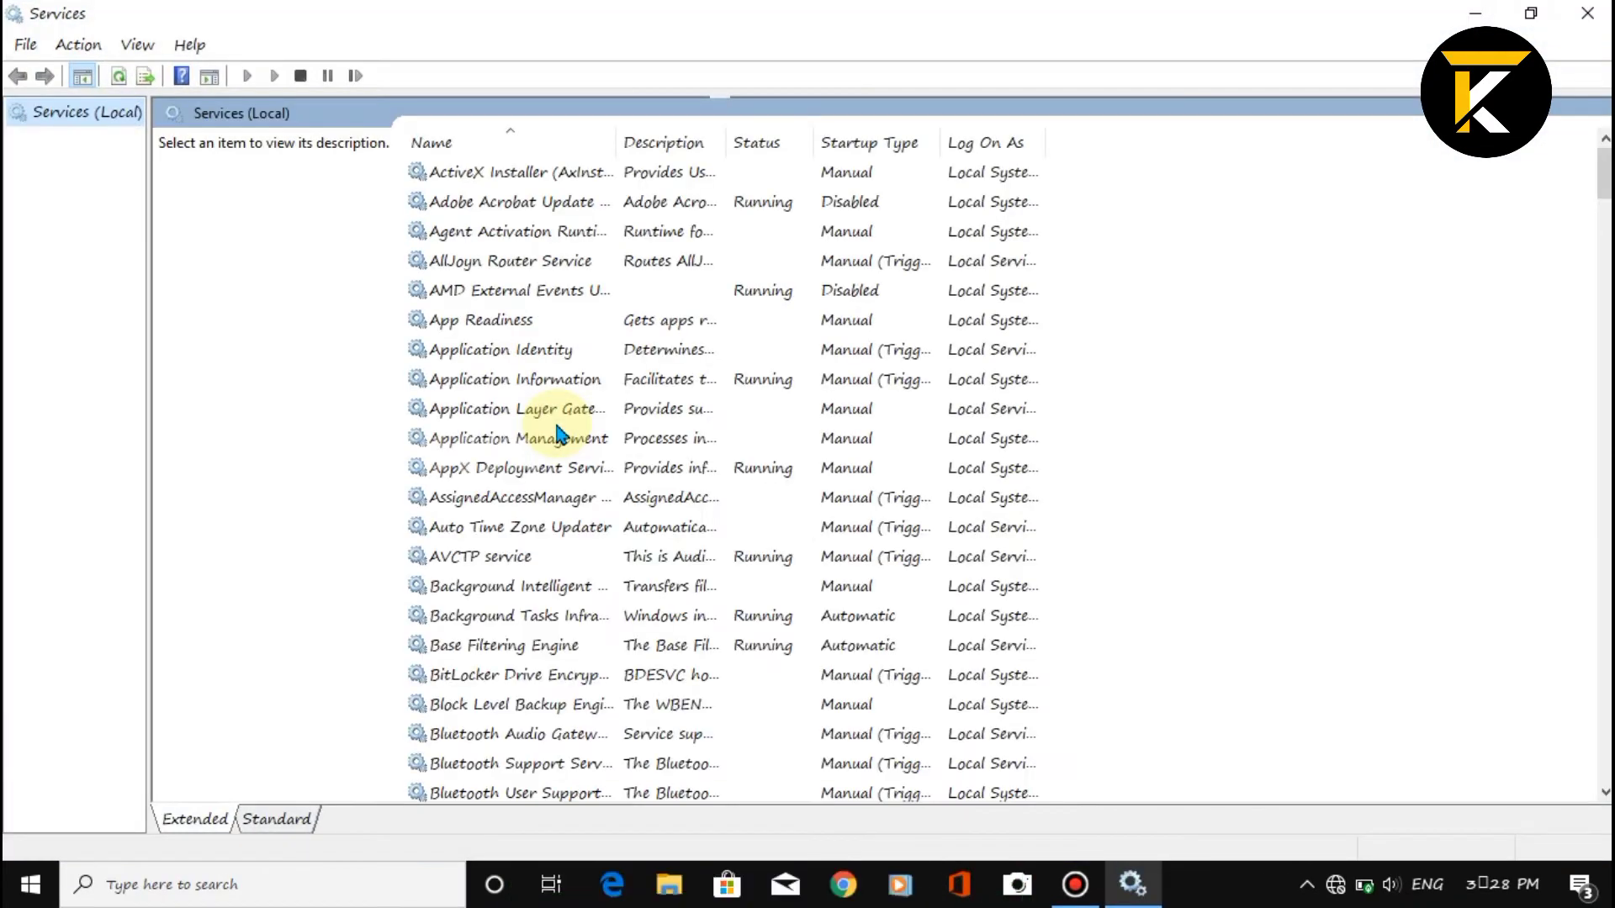
Open the properties of the Background Intelligent Transfer Service and stop the service
scroll(711, 252, "down", 2)
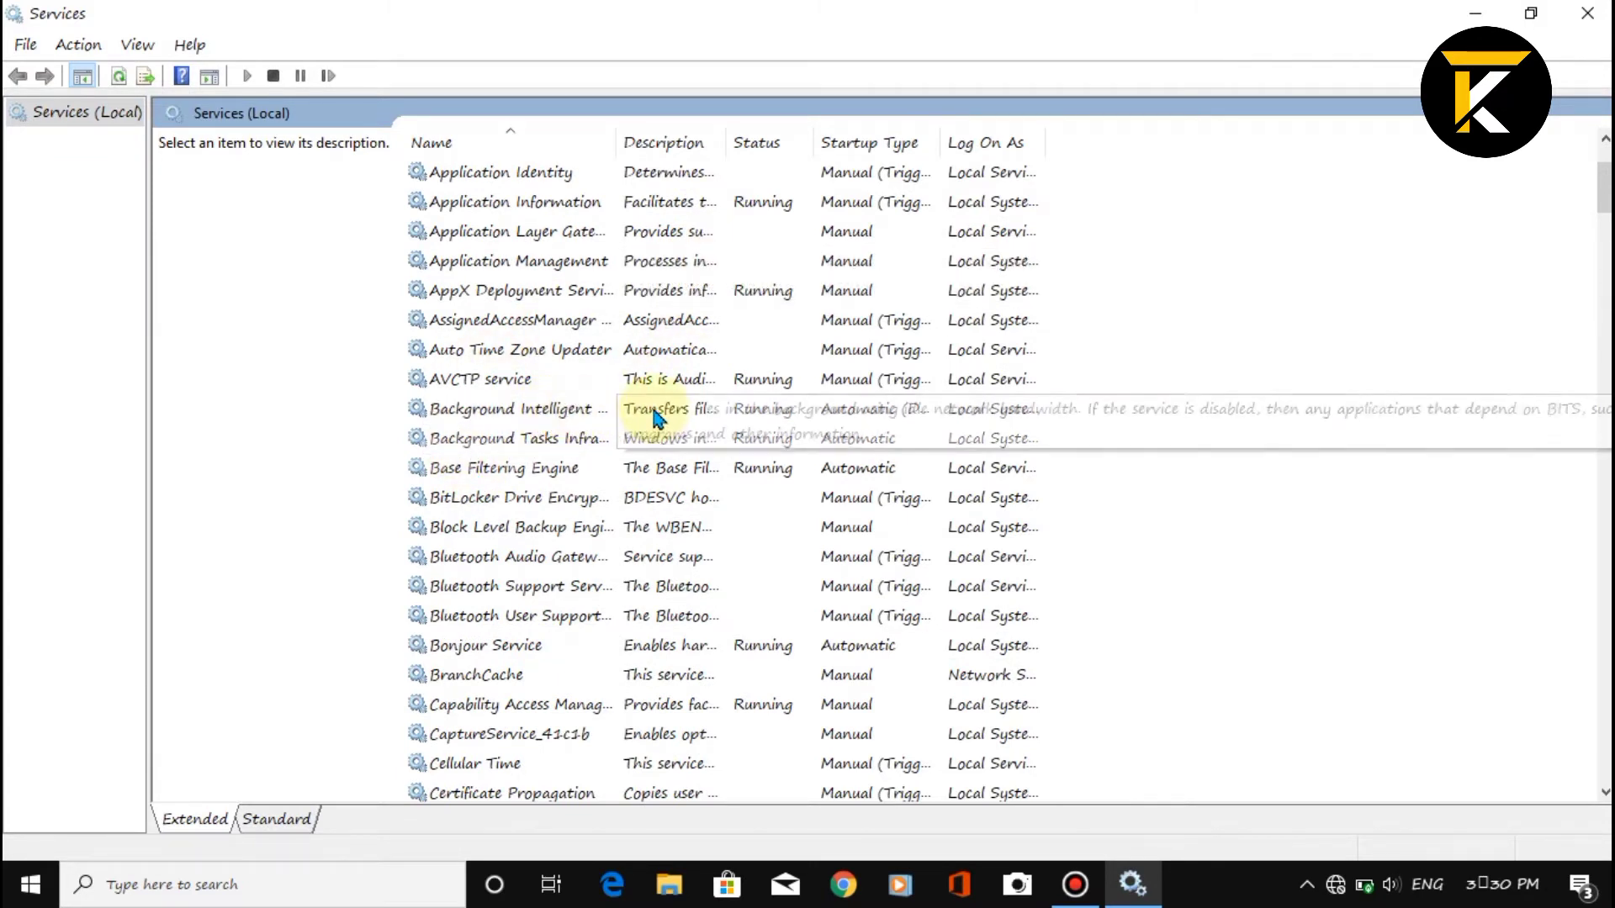
left_click(770, 410)
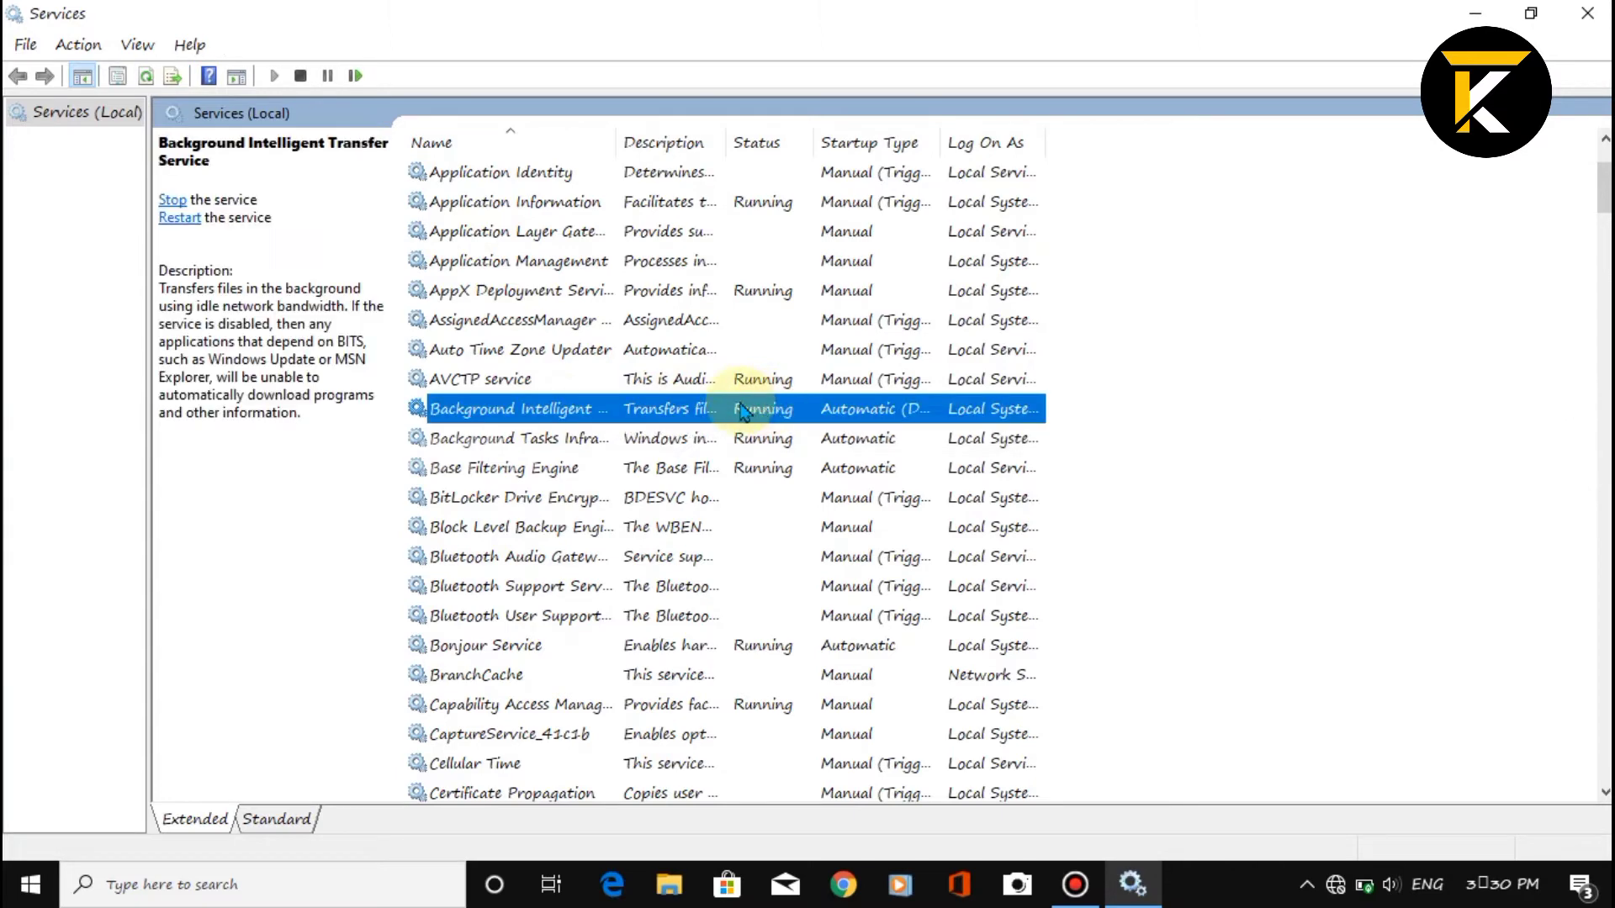
right_click(740, 404)
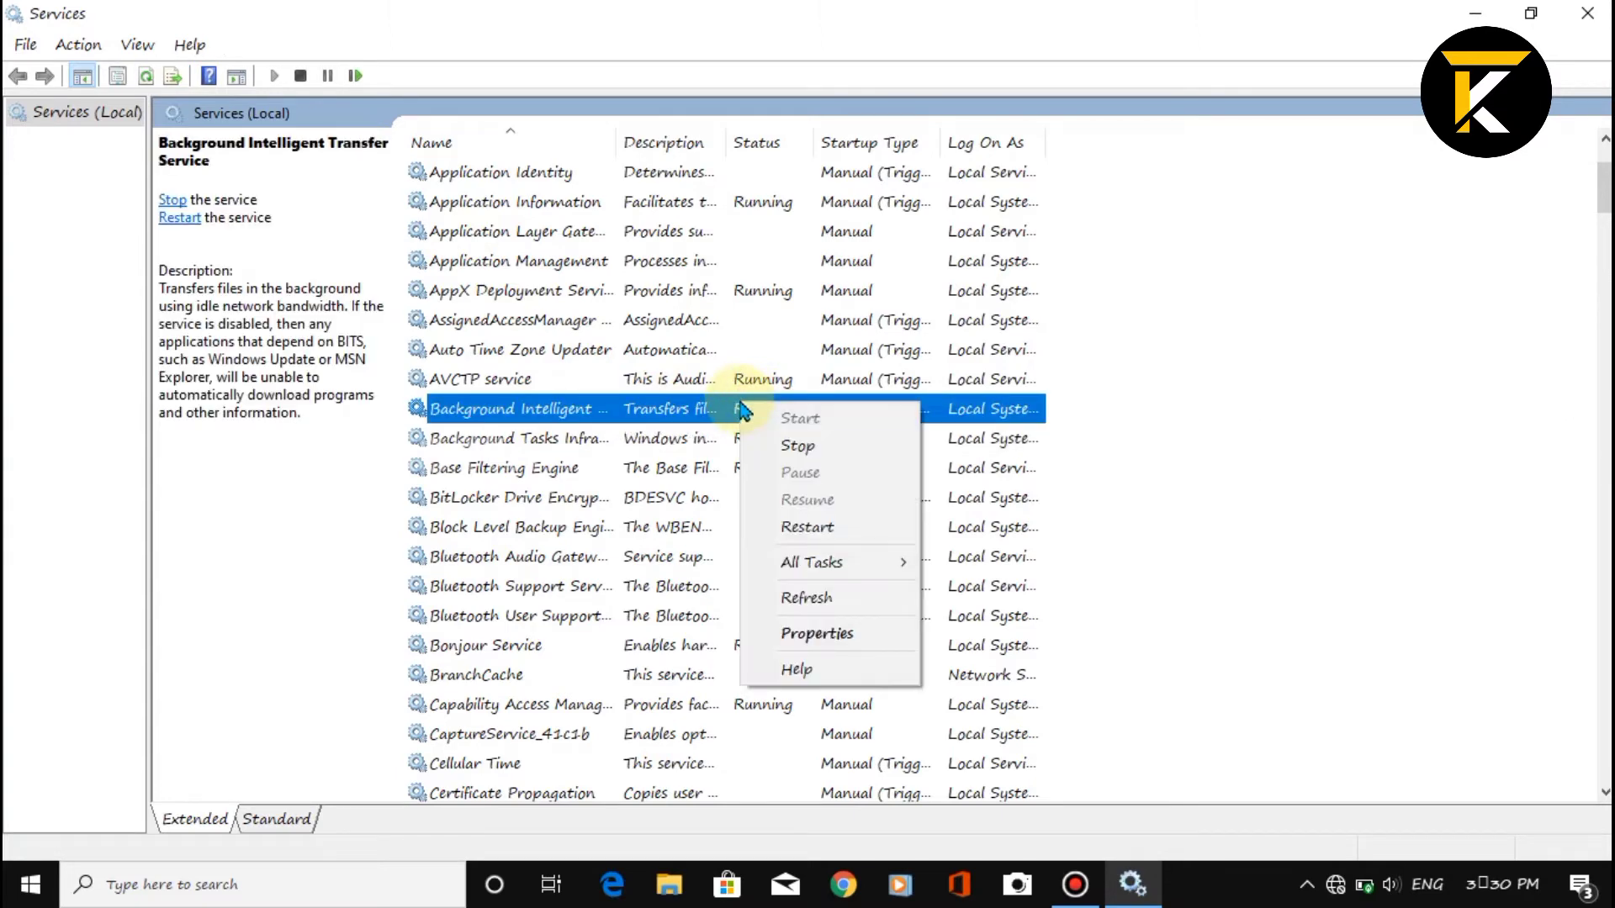
left_click(827, 632)
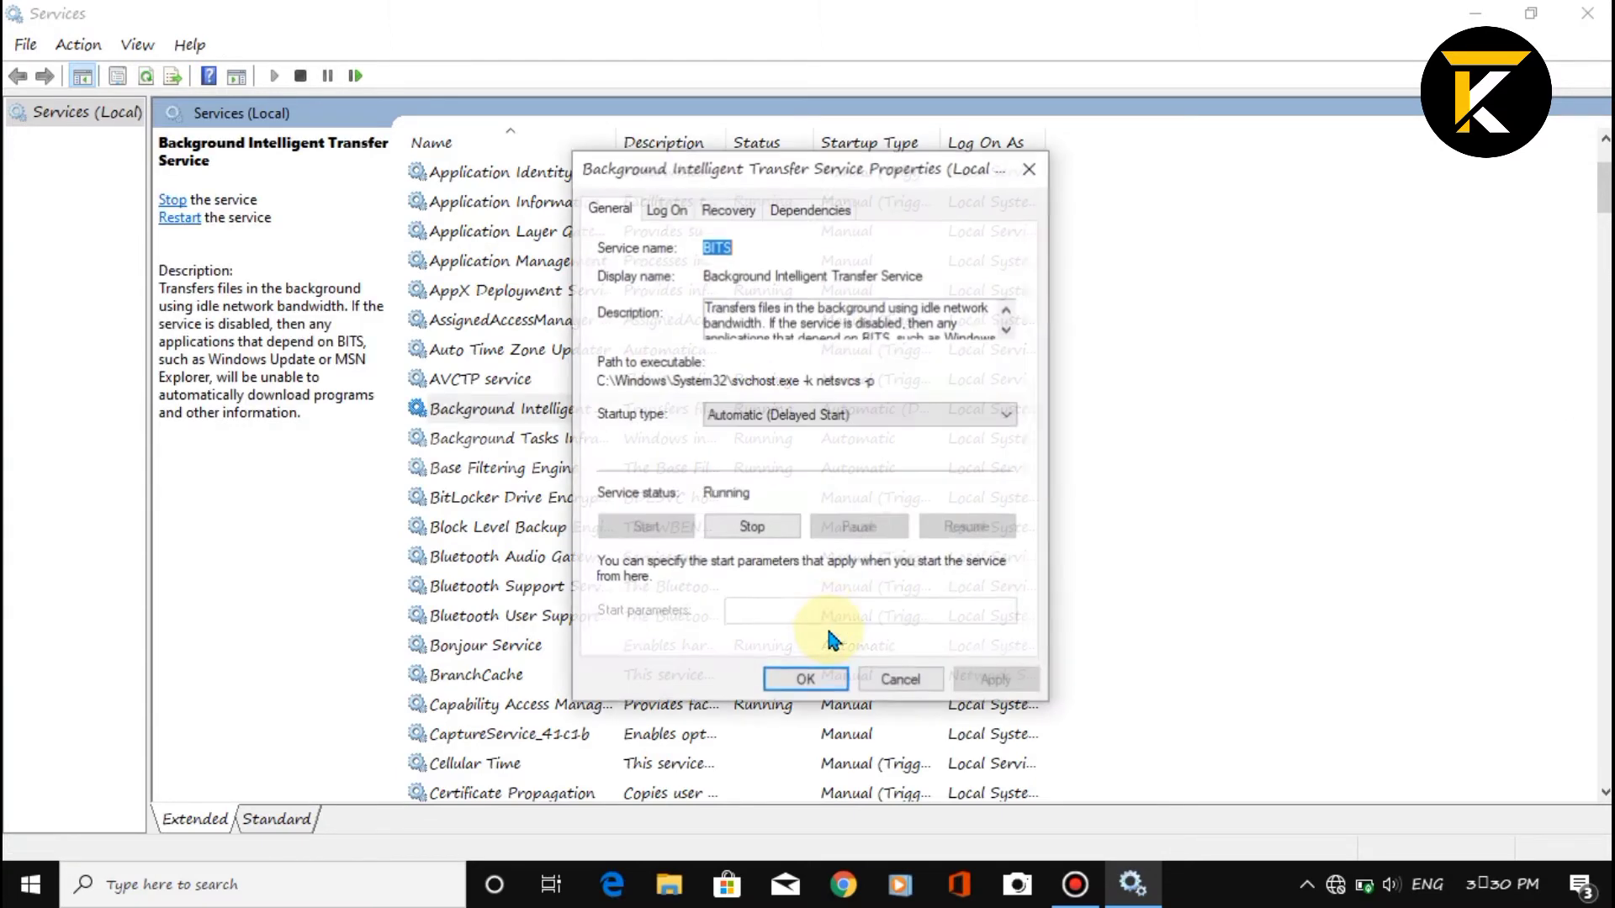
left_click(751, 527)
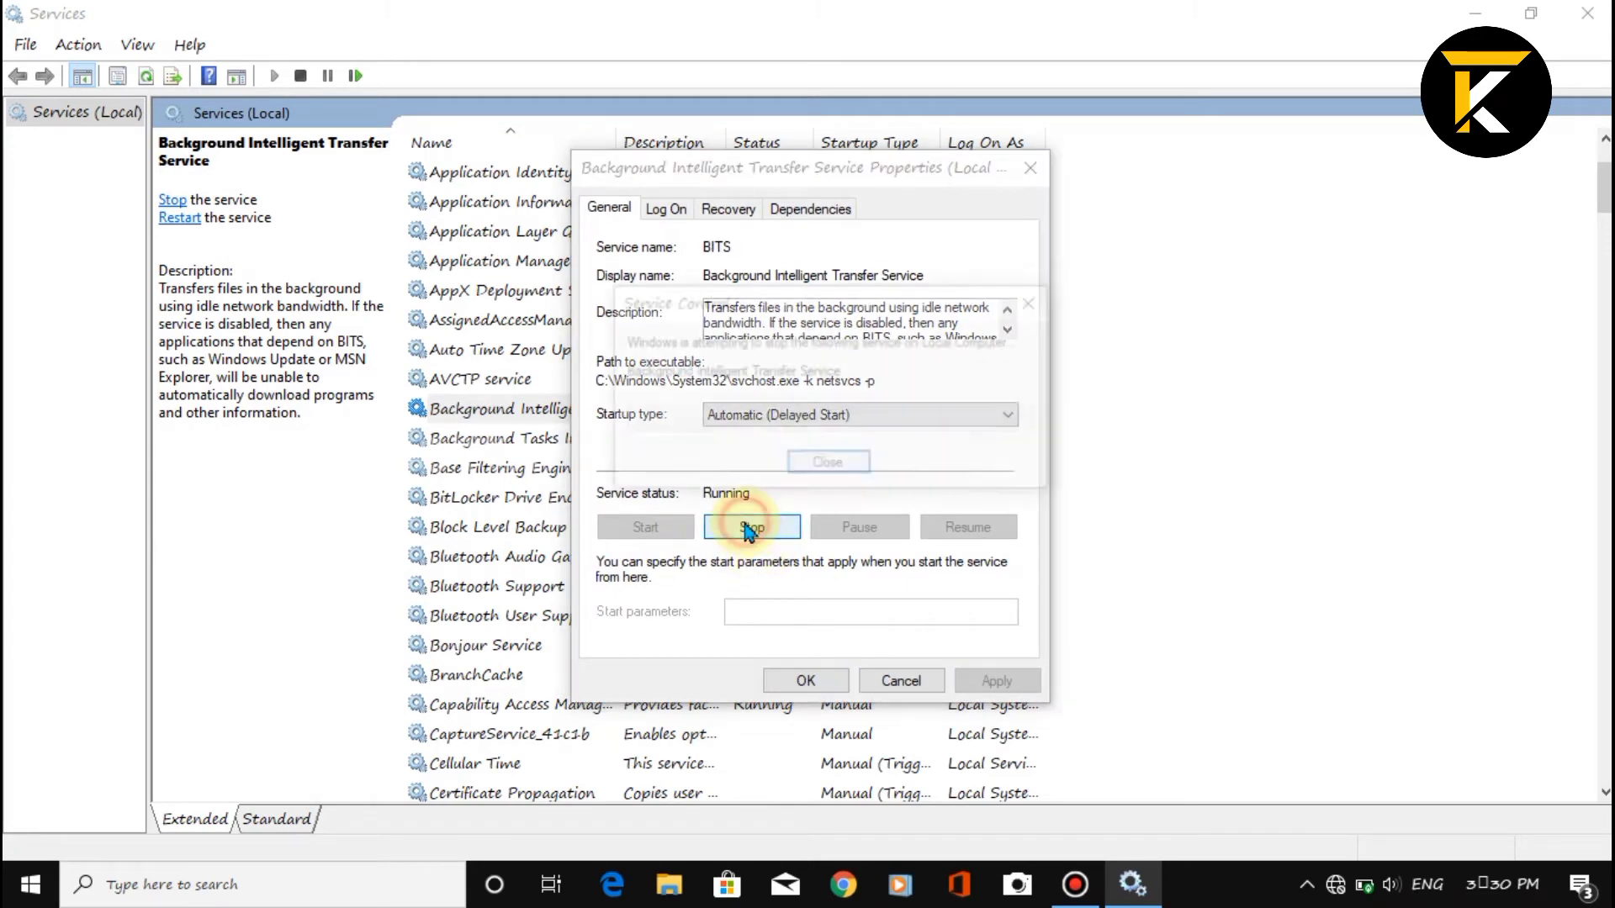
Set the Background Intelligent Transfer Service's startup type to Disabled, apply the change and close its properties
left_click(844, 417)
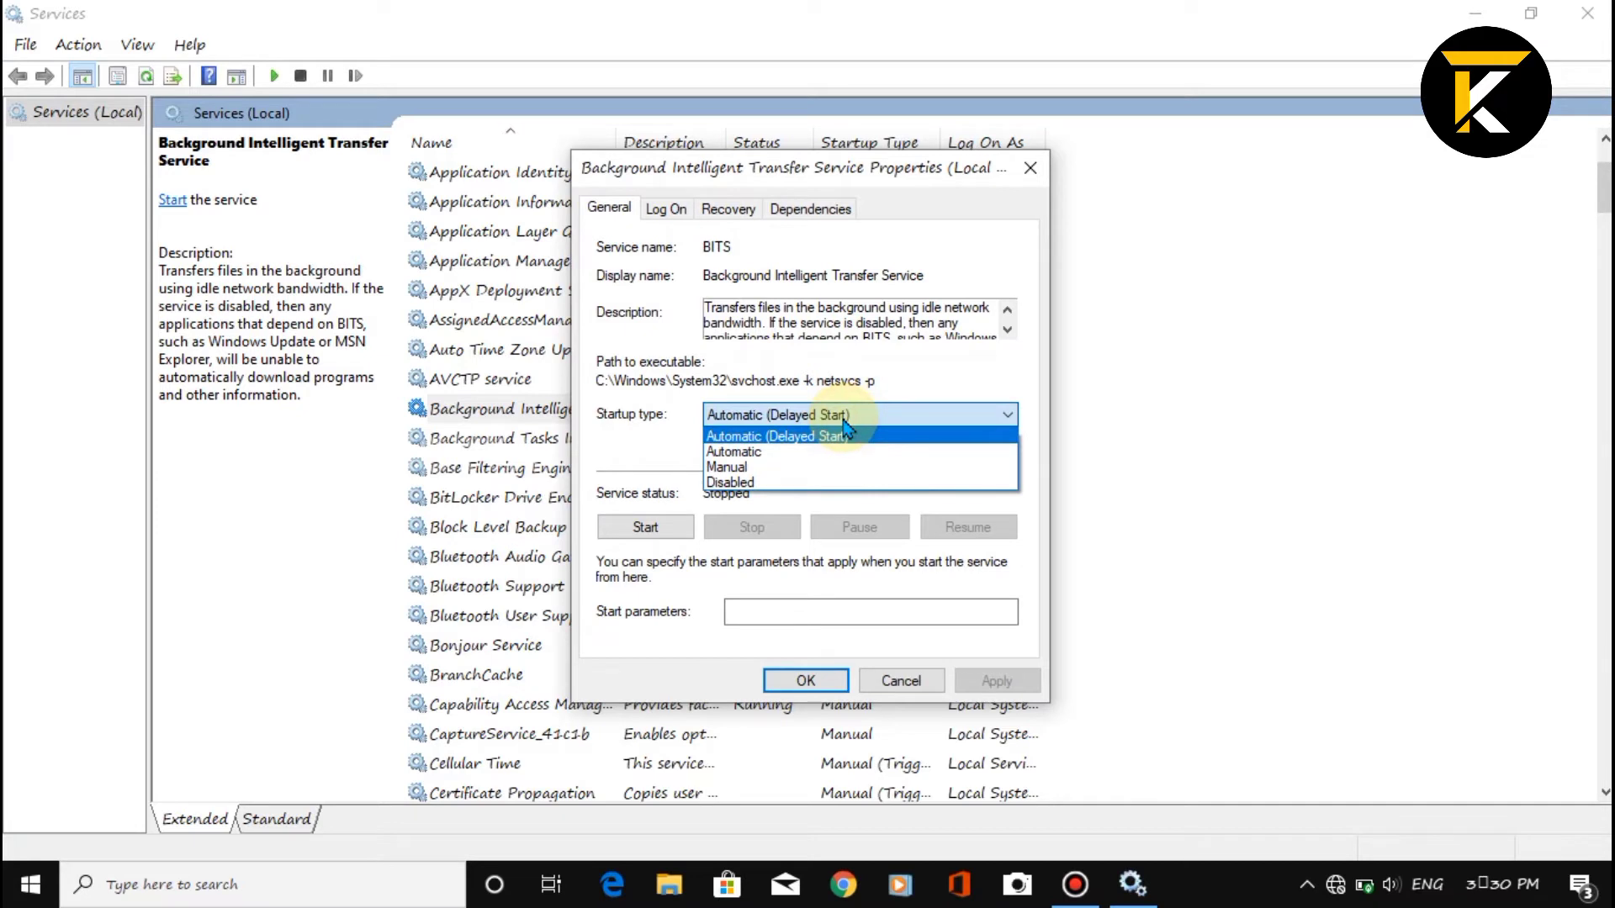
key("Down")
key("Down")
key("Down")
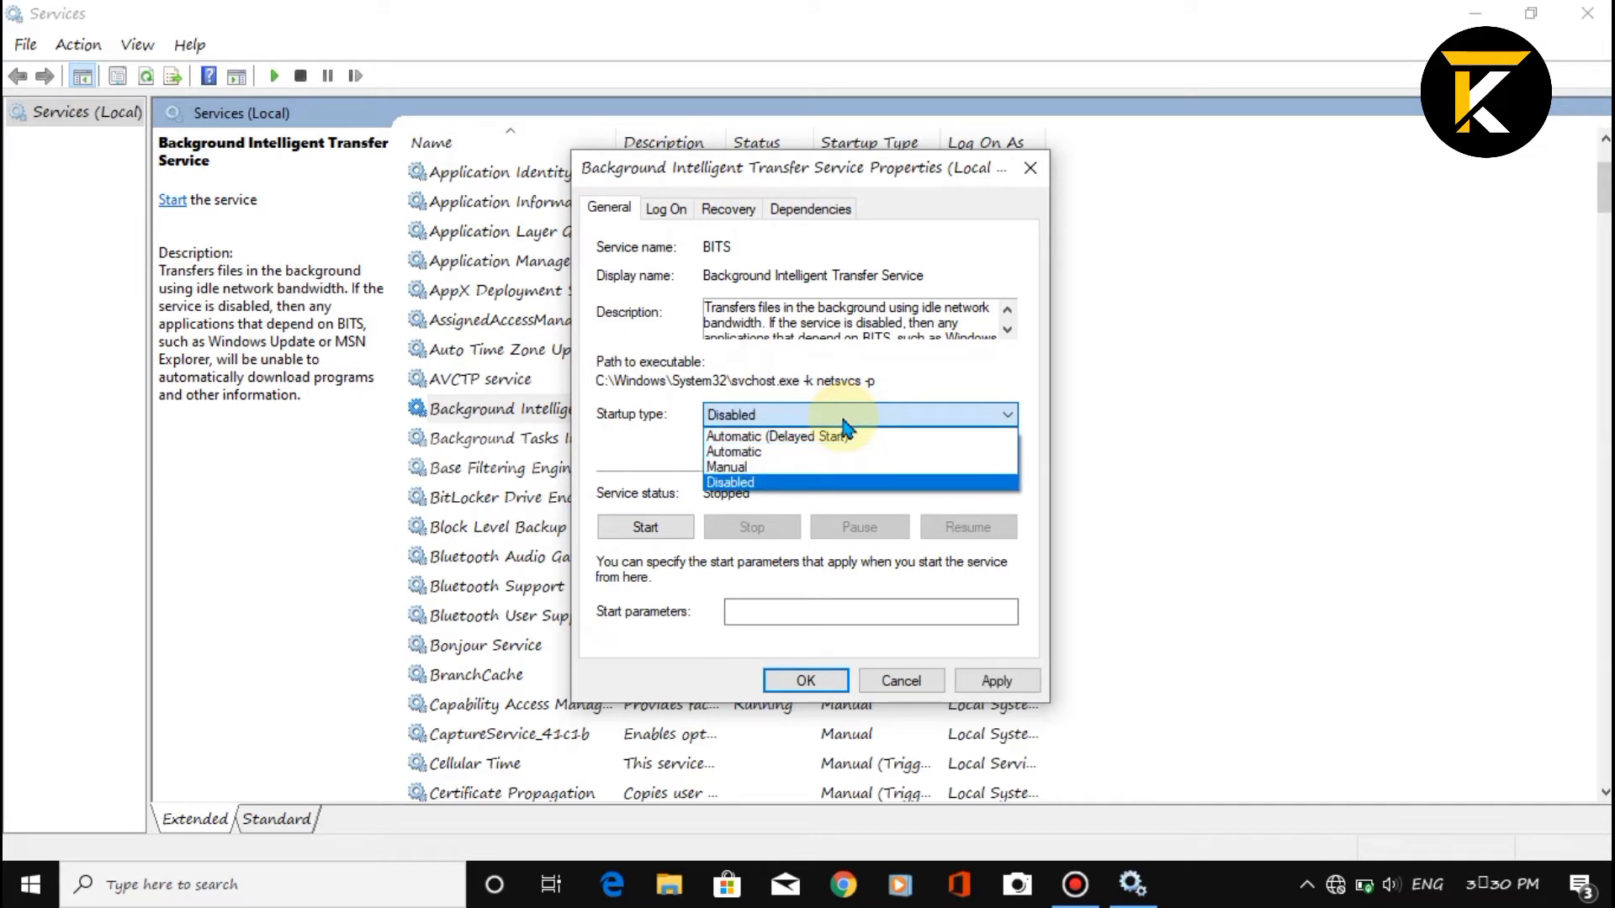
key("Return")
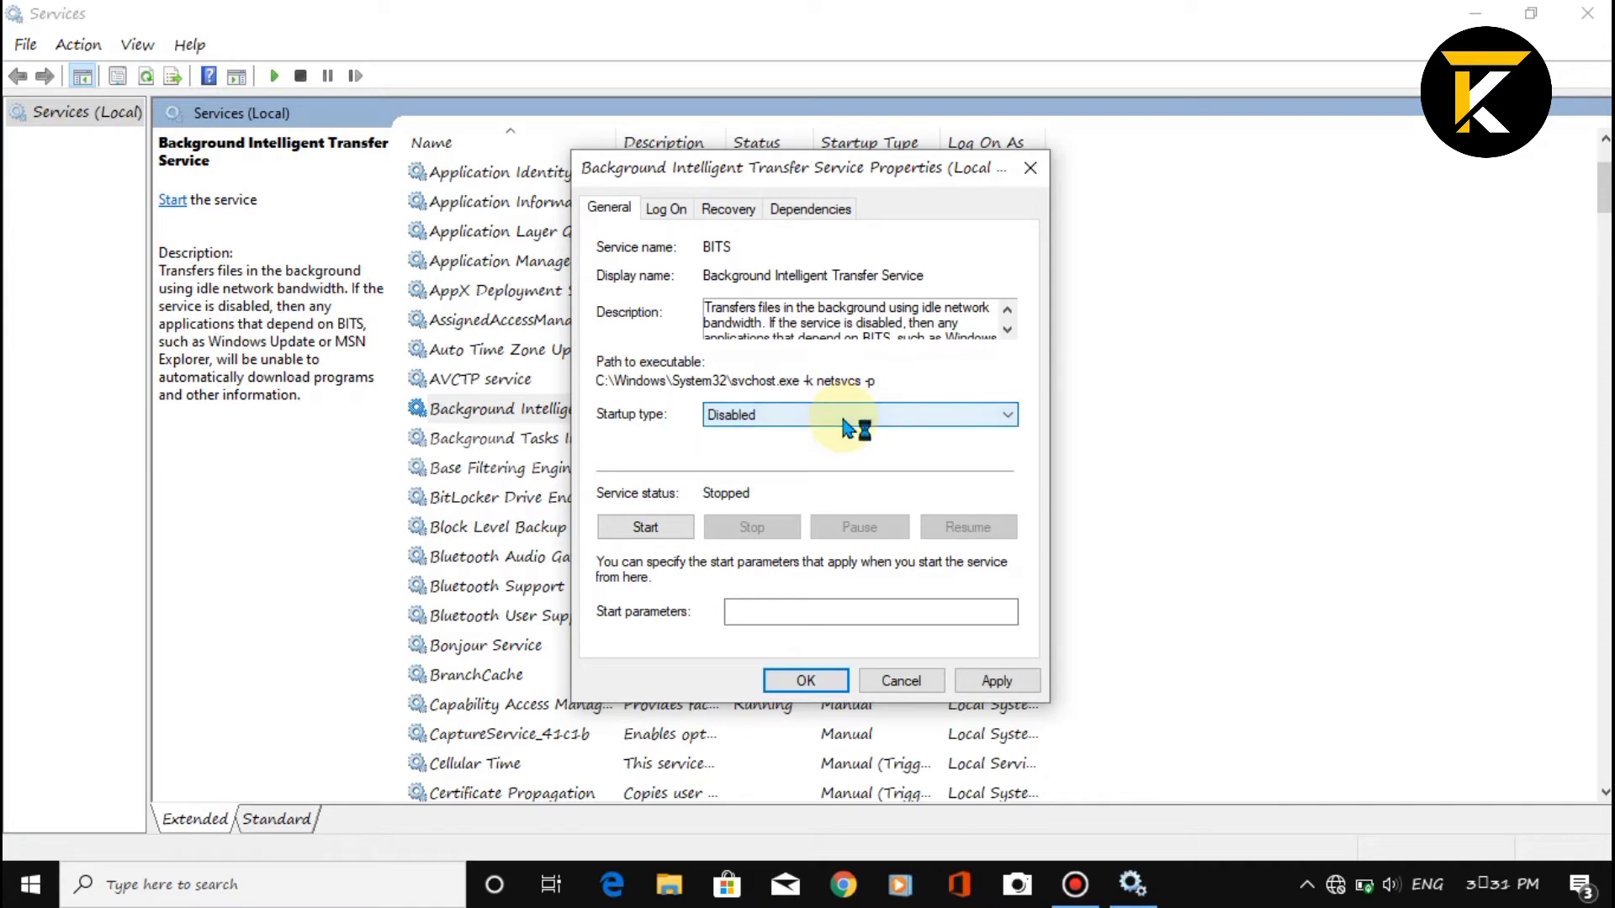
left_click(1001, 679)
left_click(809, 673)
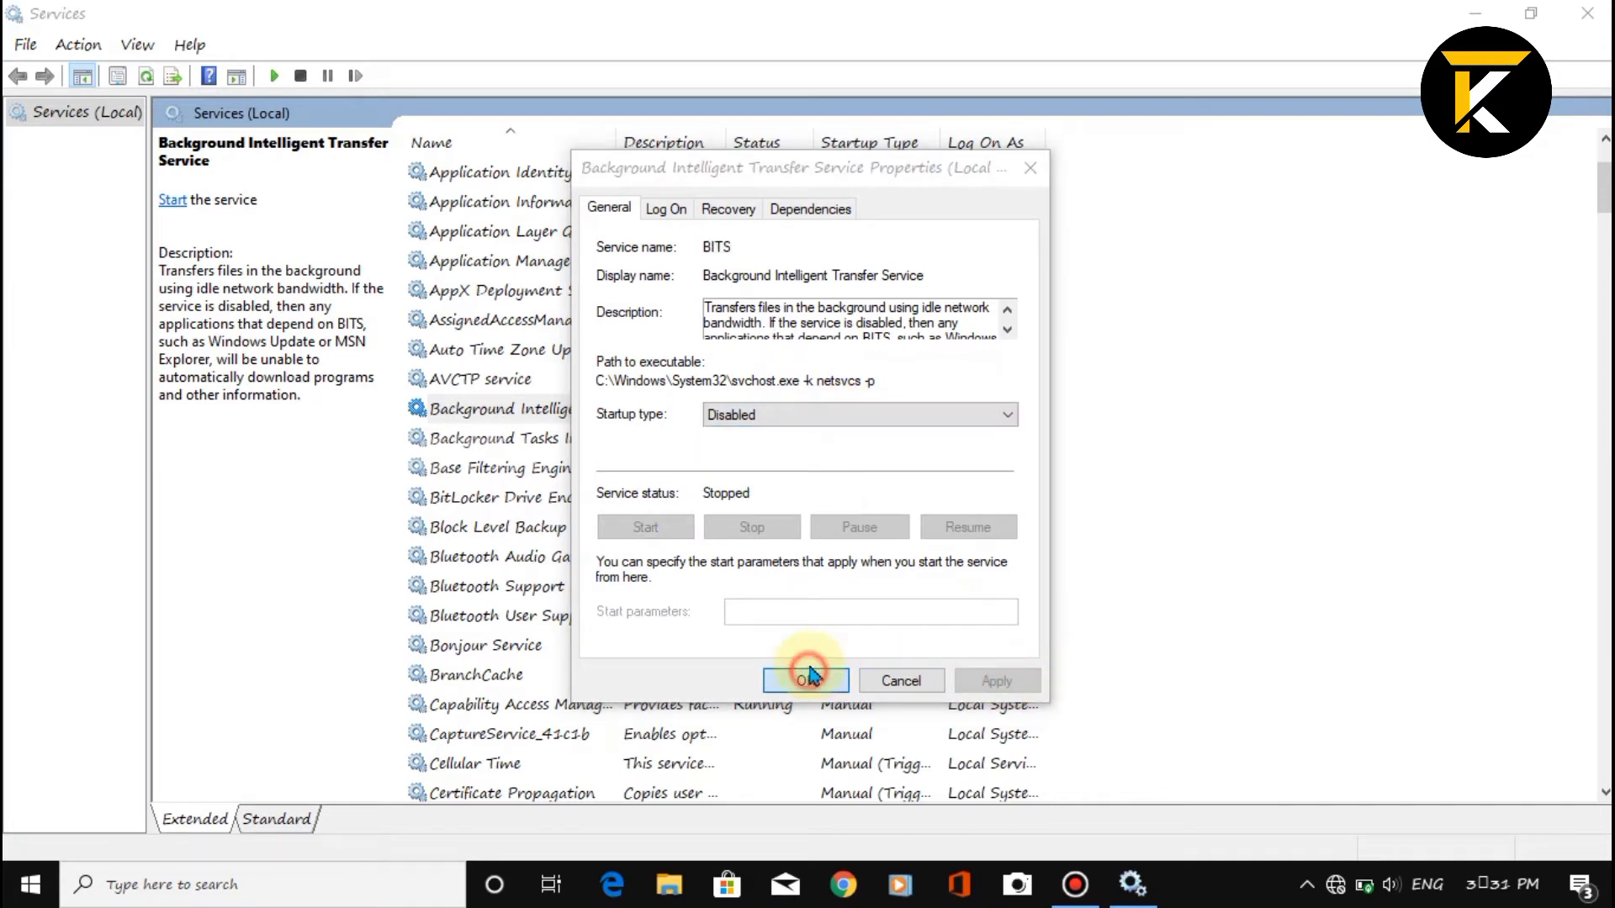
Open the properties of the Windows Update service and stop the service
scroll(685, 552, "down", 10)
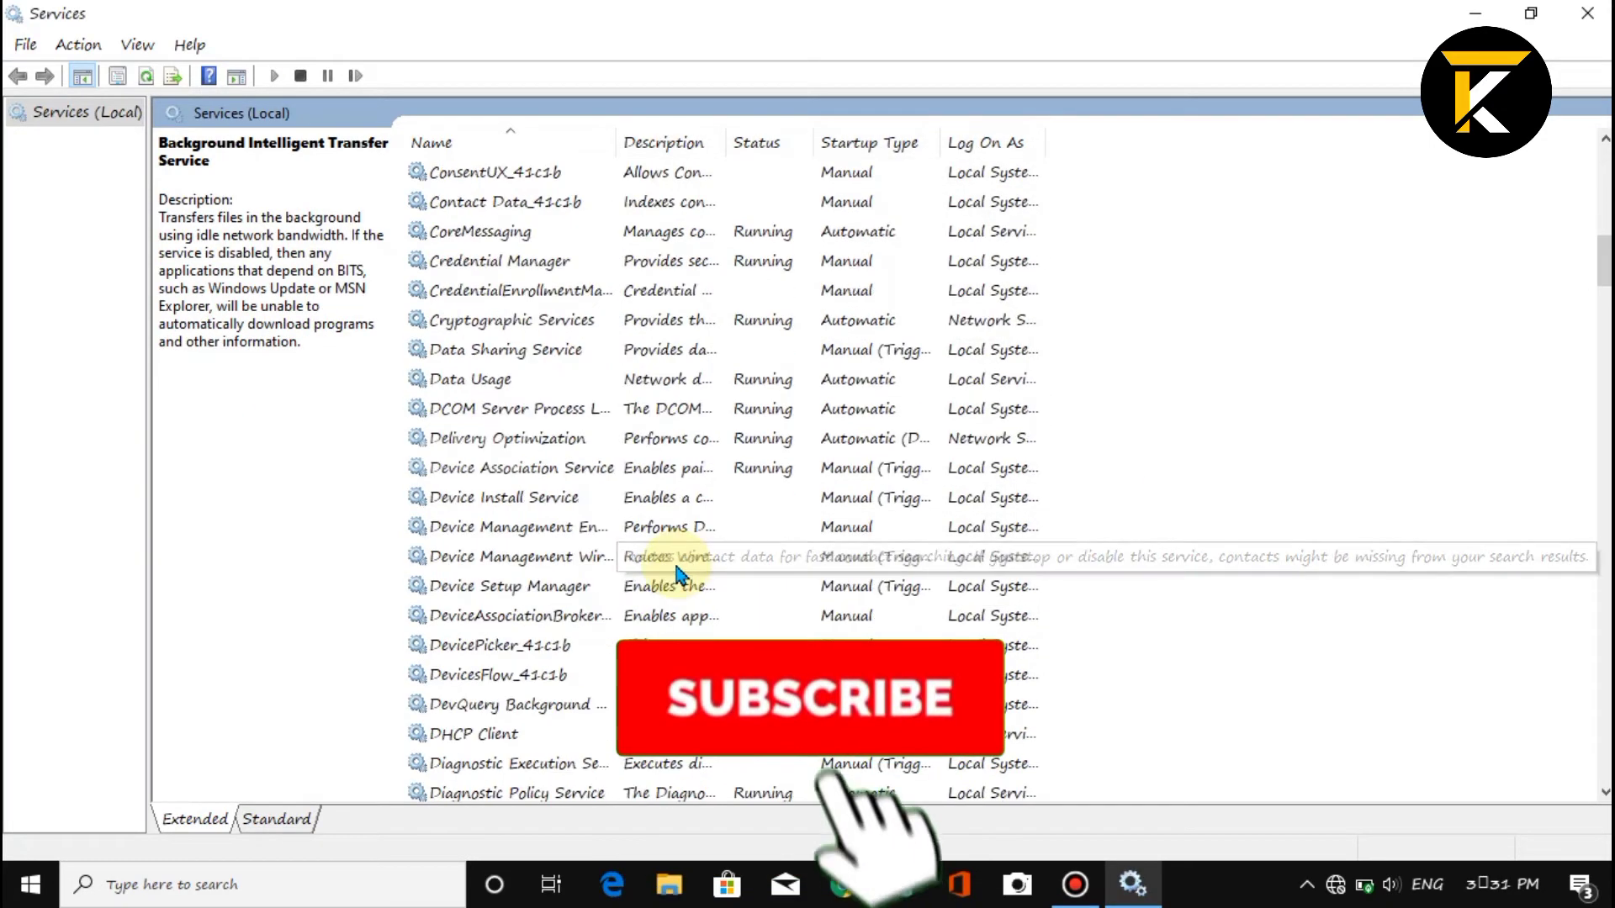
scroll(673, 555, "down", 20)
left_click(620, 501)
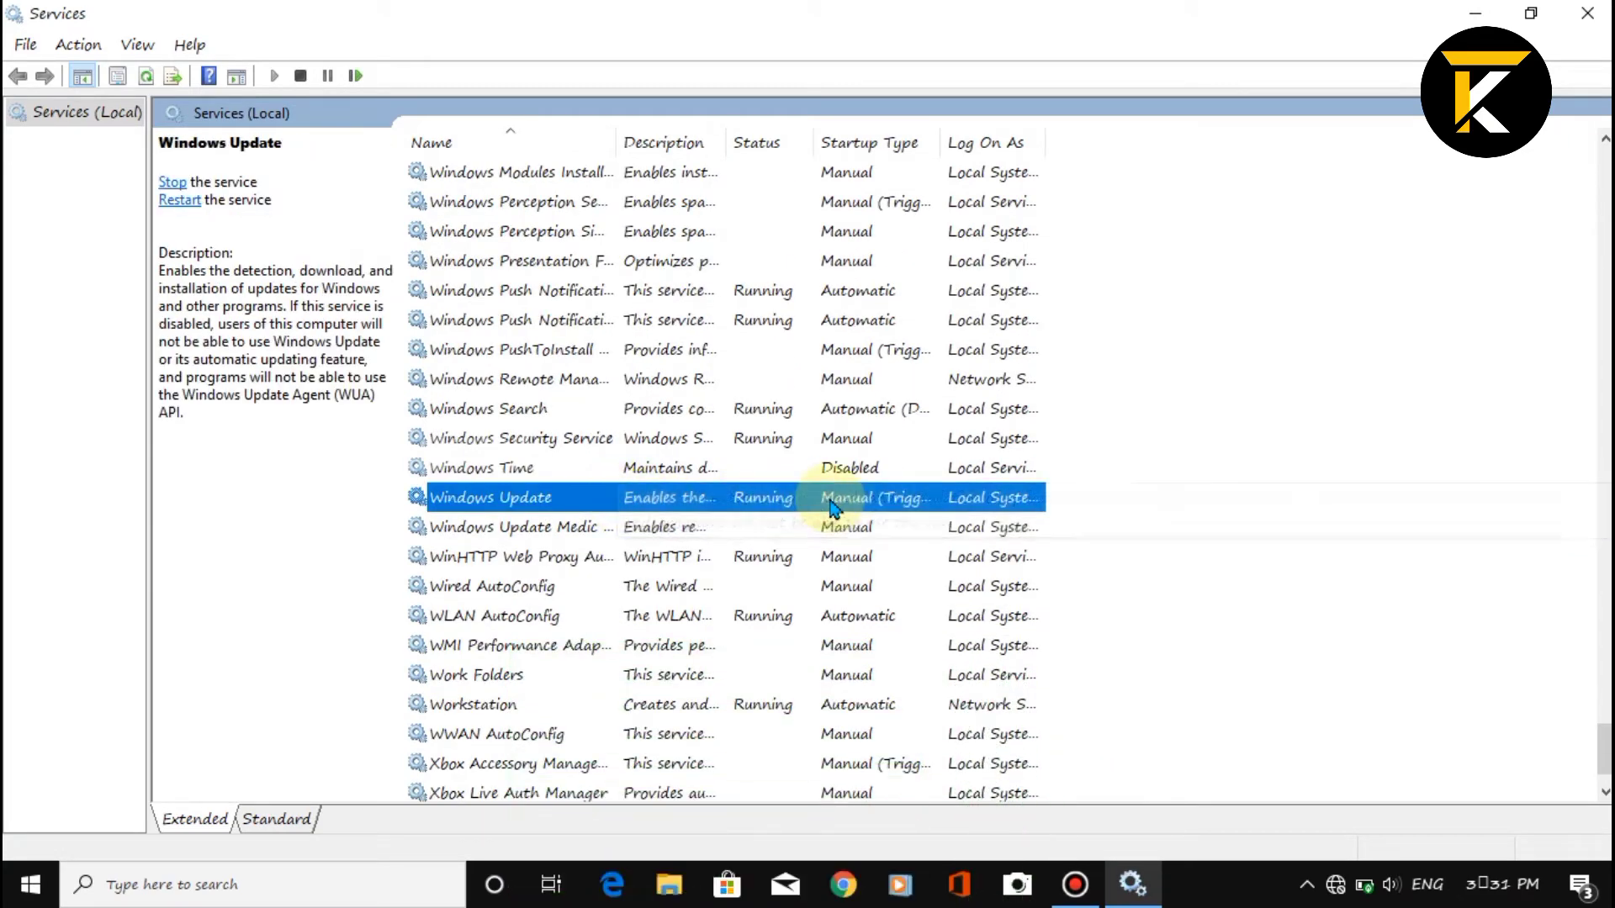
right_click(744, 496)
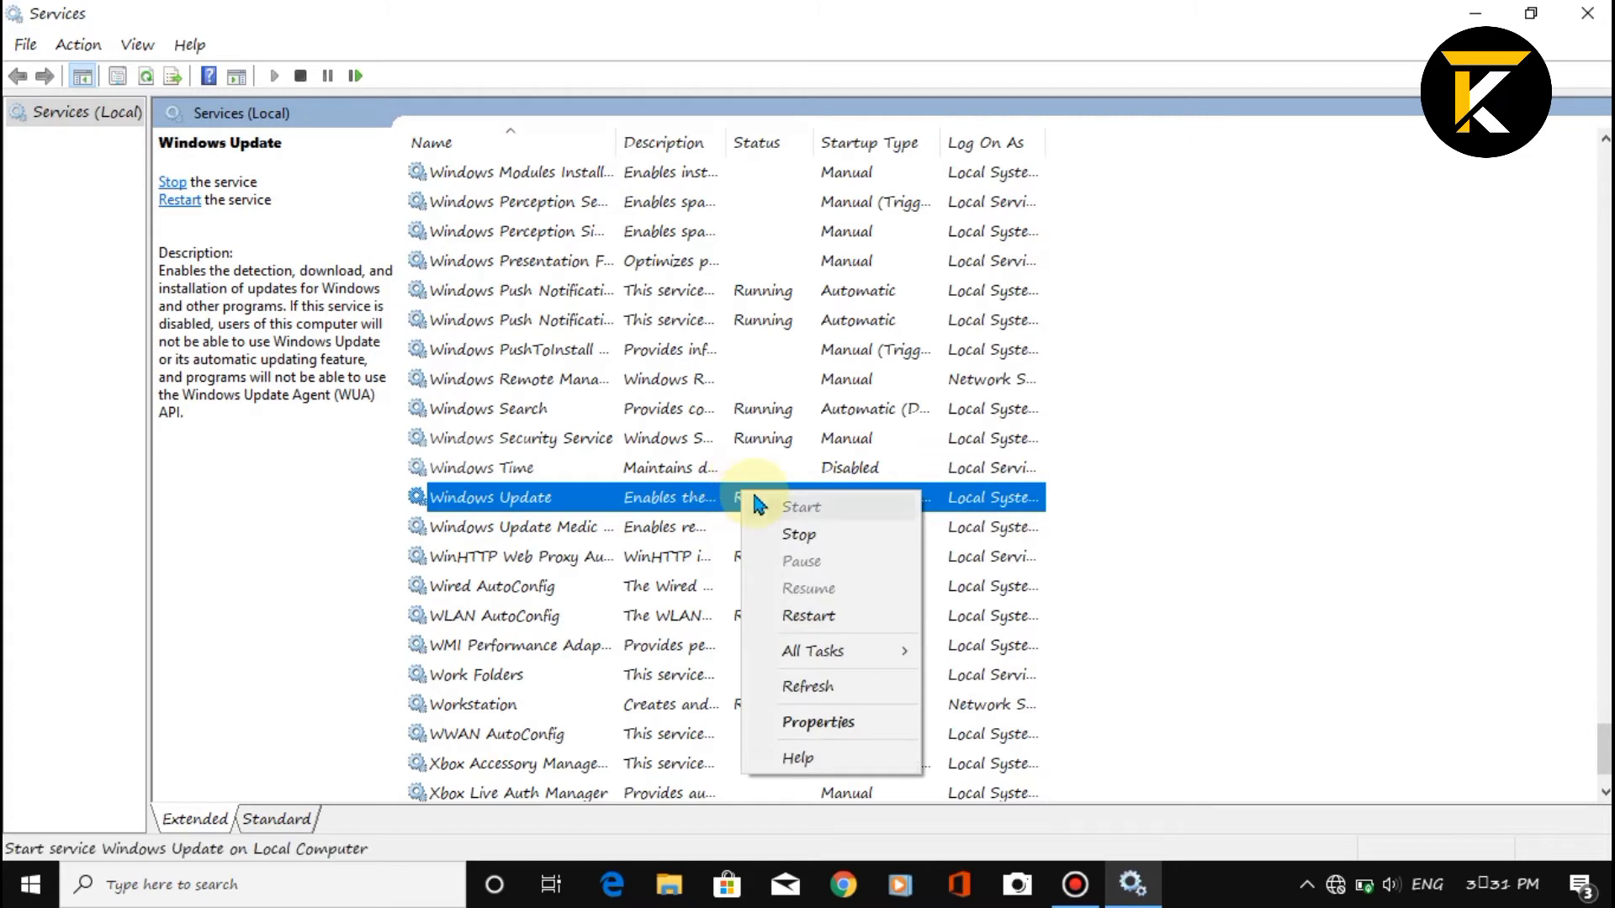
left_click(820, 723)
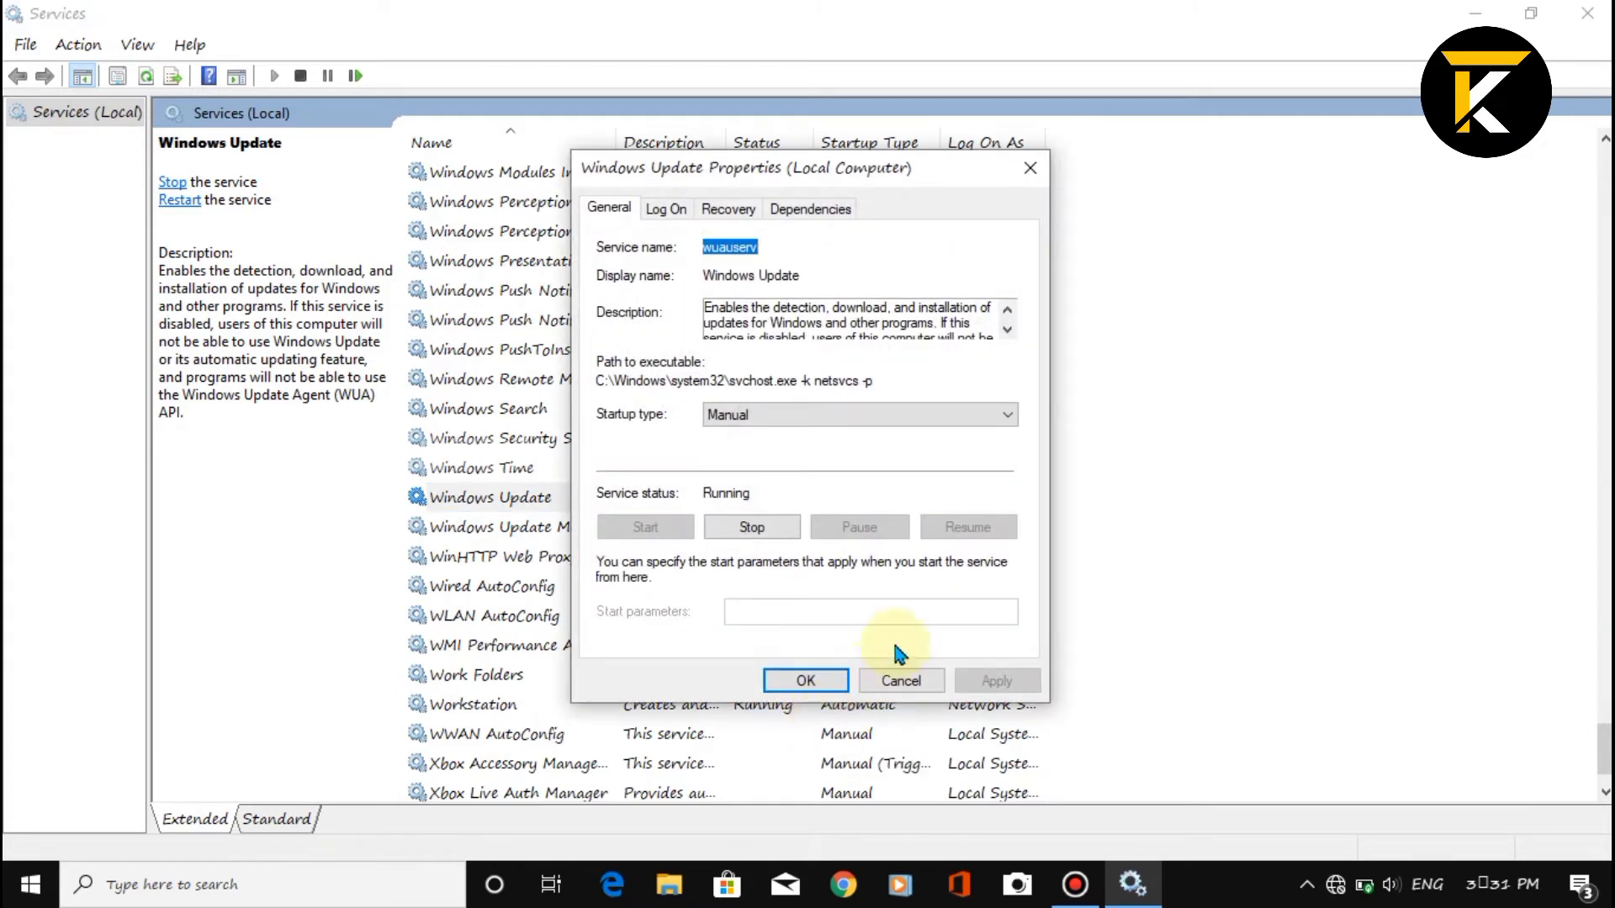
left_click(757, 530)
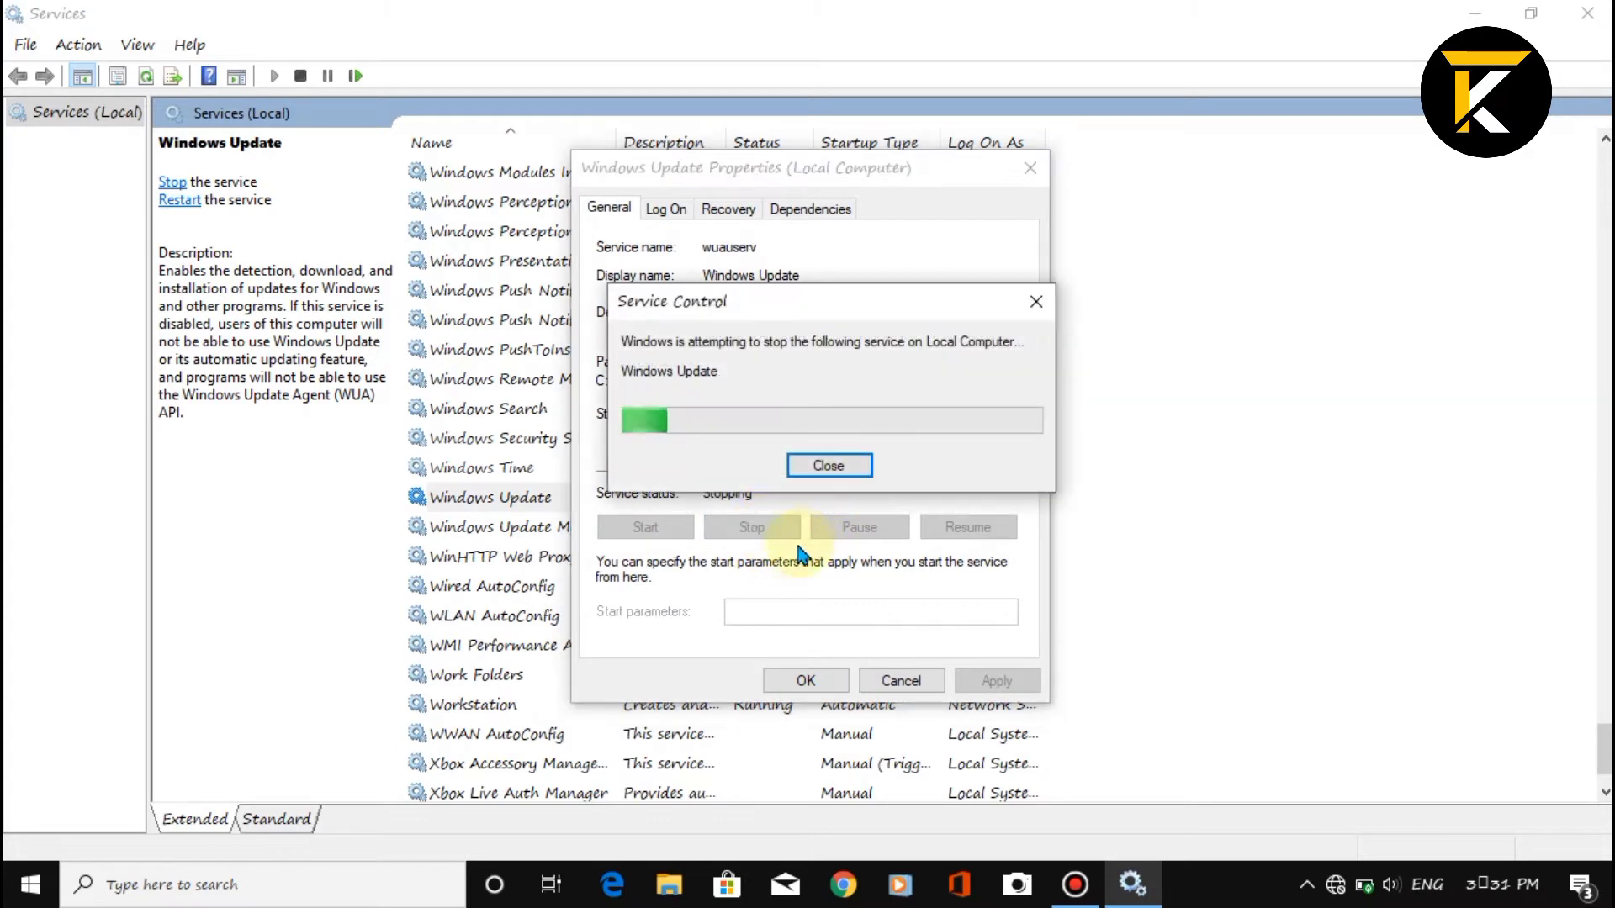
Set the Windows Update service's startup type to Disabled, apply the change and close the Services window
left_click(866, 429)
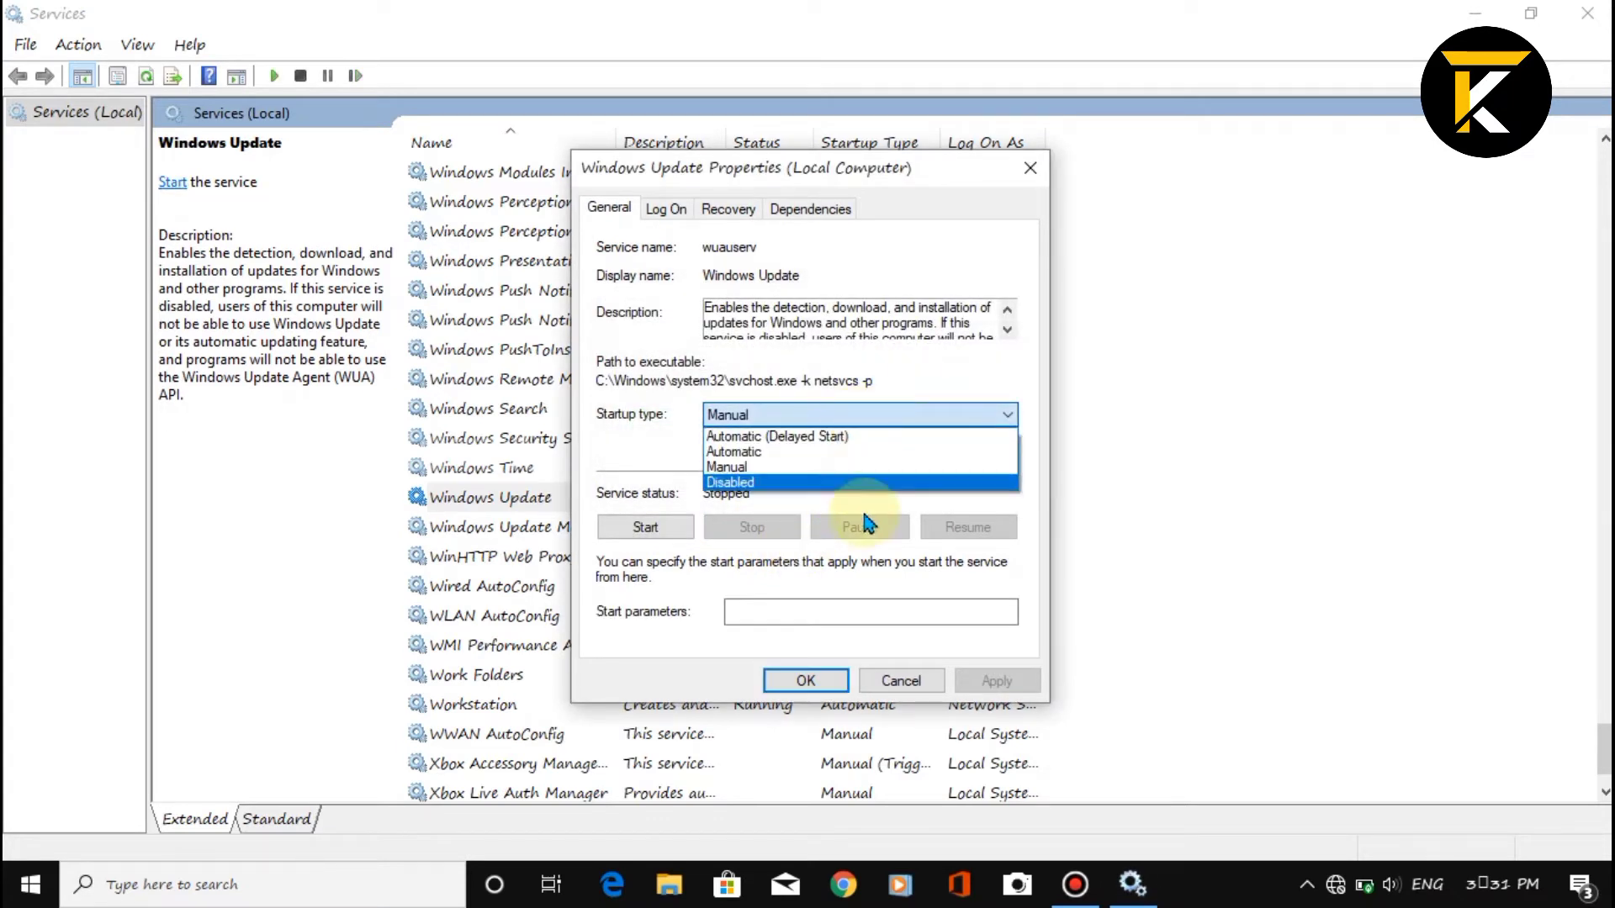
left_click(849, 483)
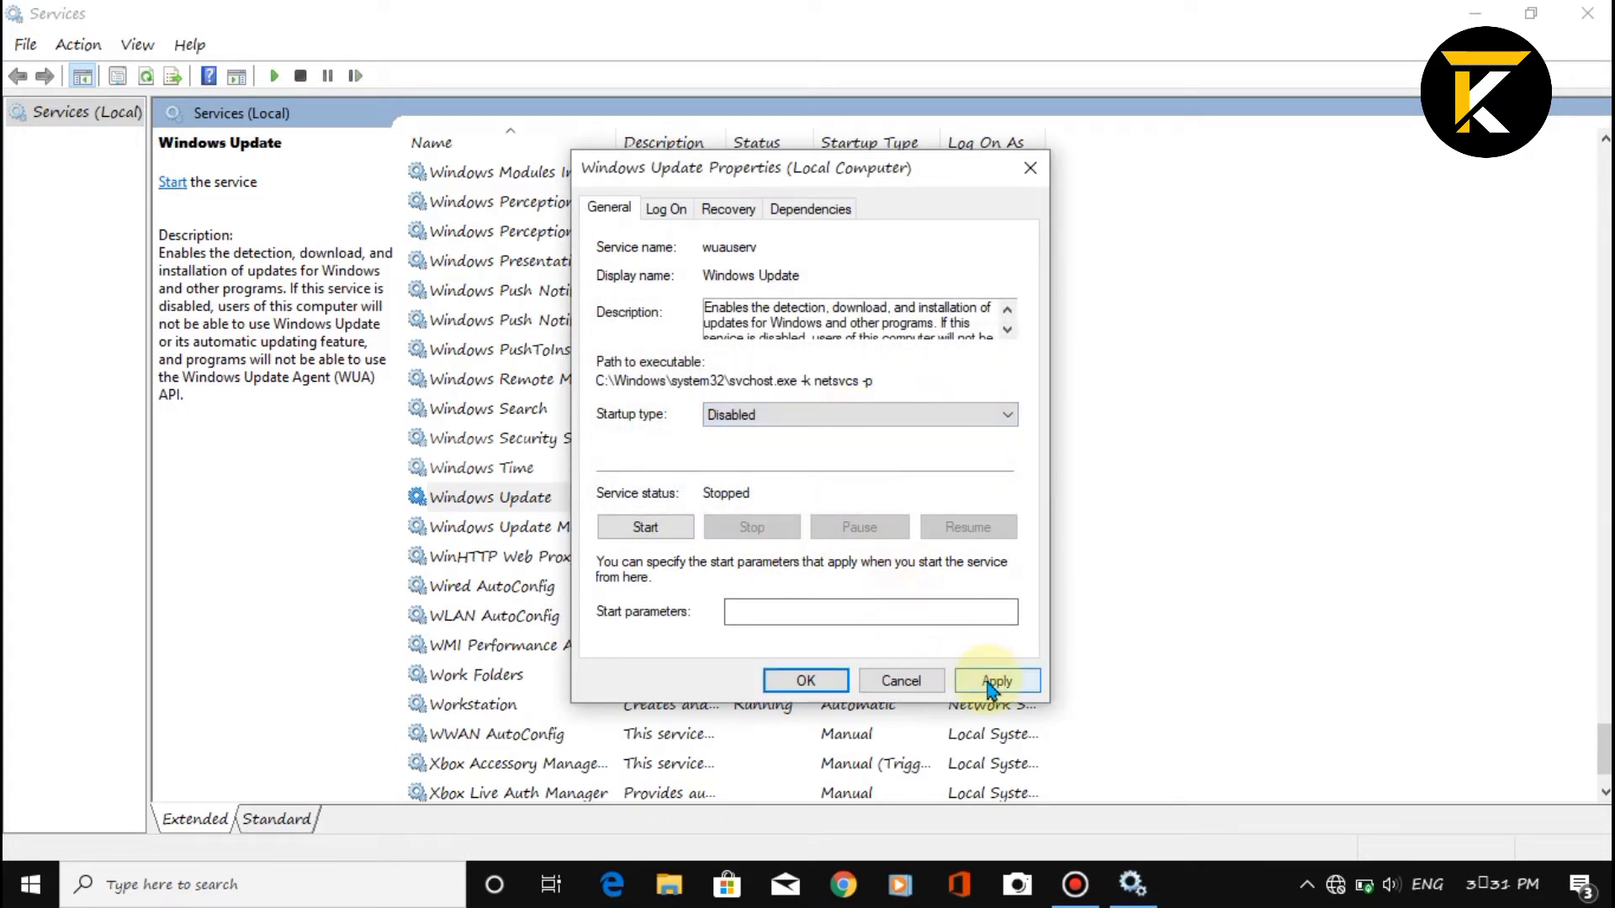
left_click(993, 683)
left_click(809, 677)
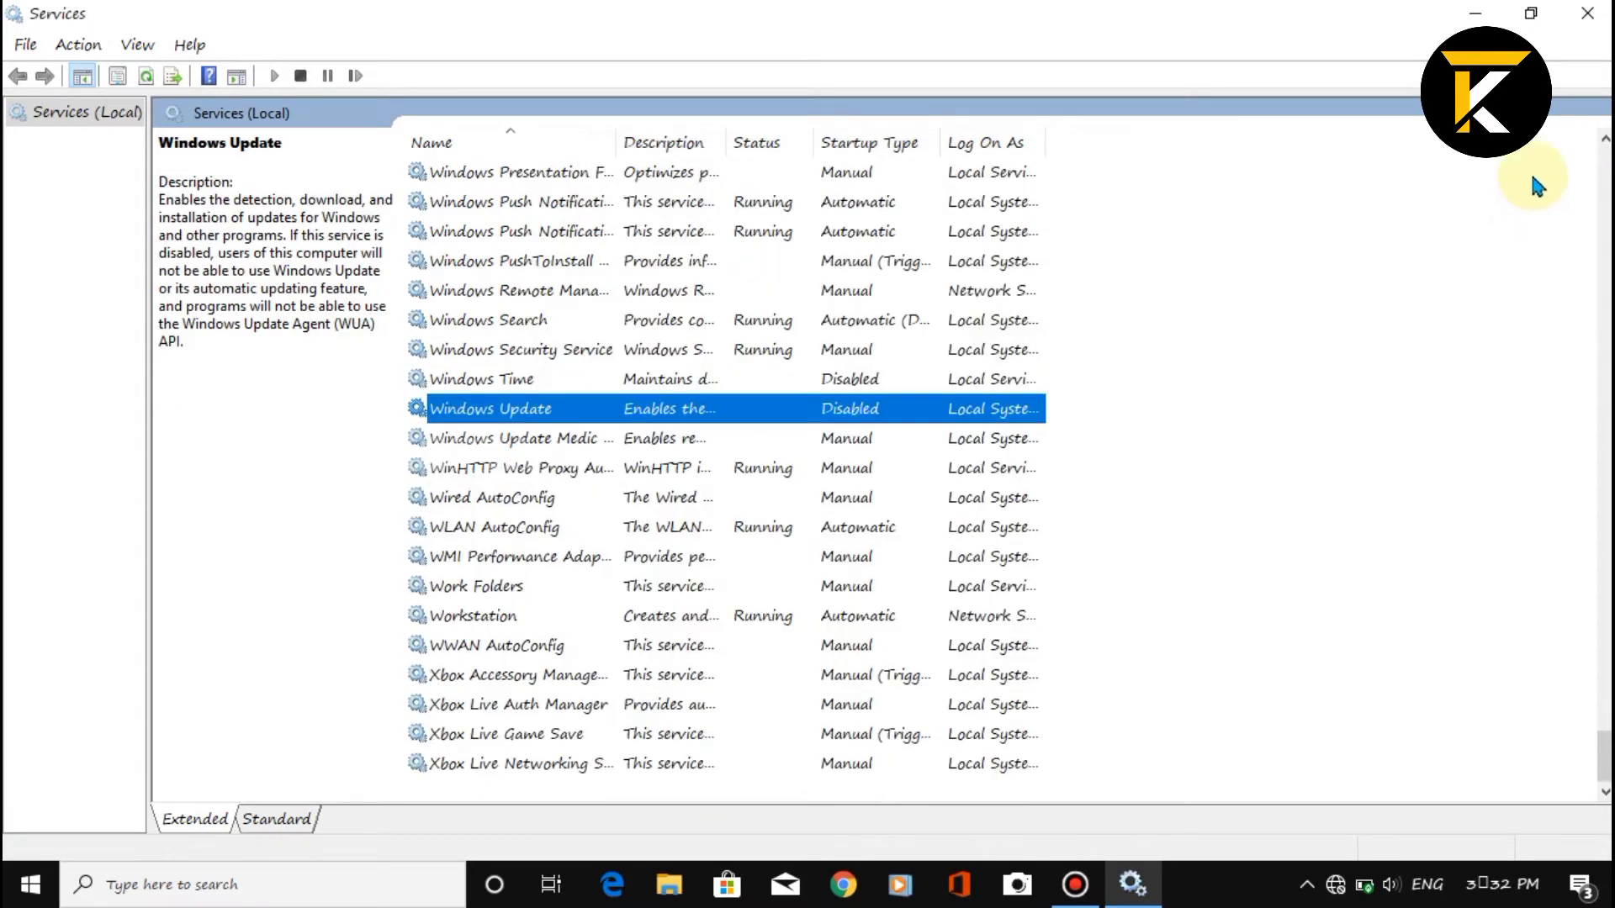
left_click(1587, 13)
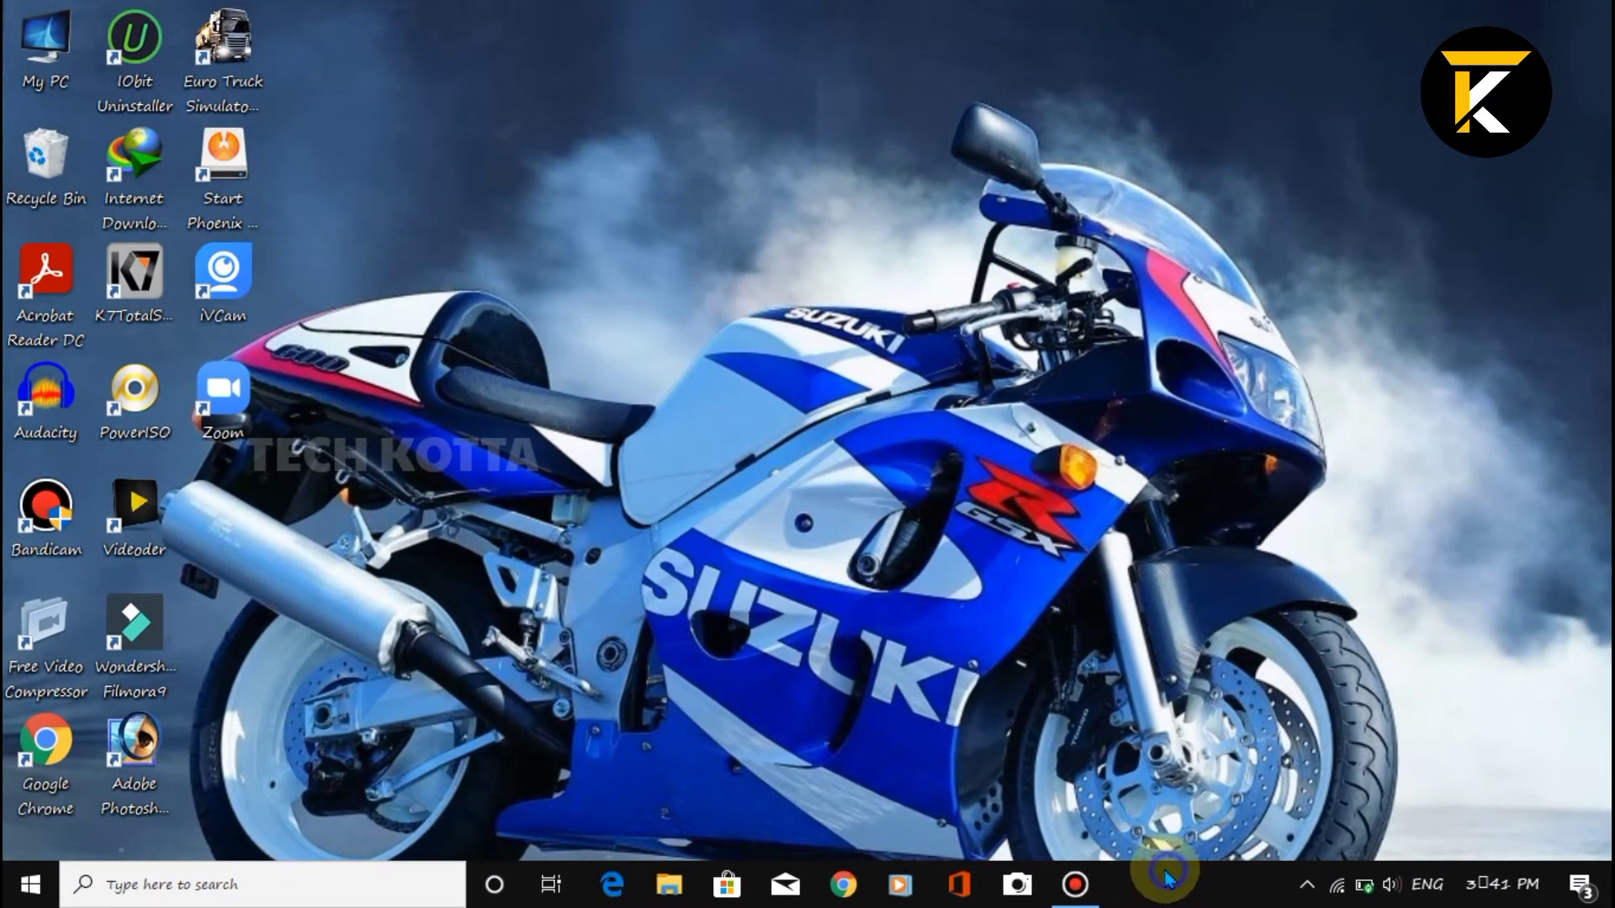
Examine the running processes in a maximized Task Manager, sorted by descending network usage, and close it
right_click(1166, 879)
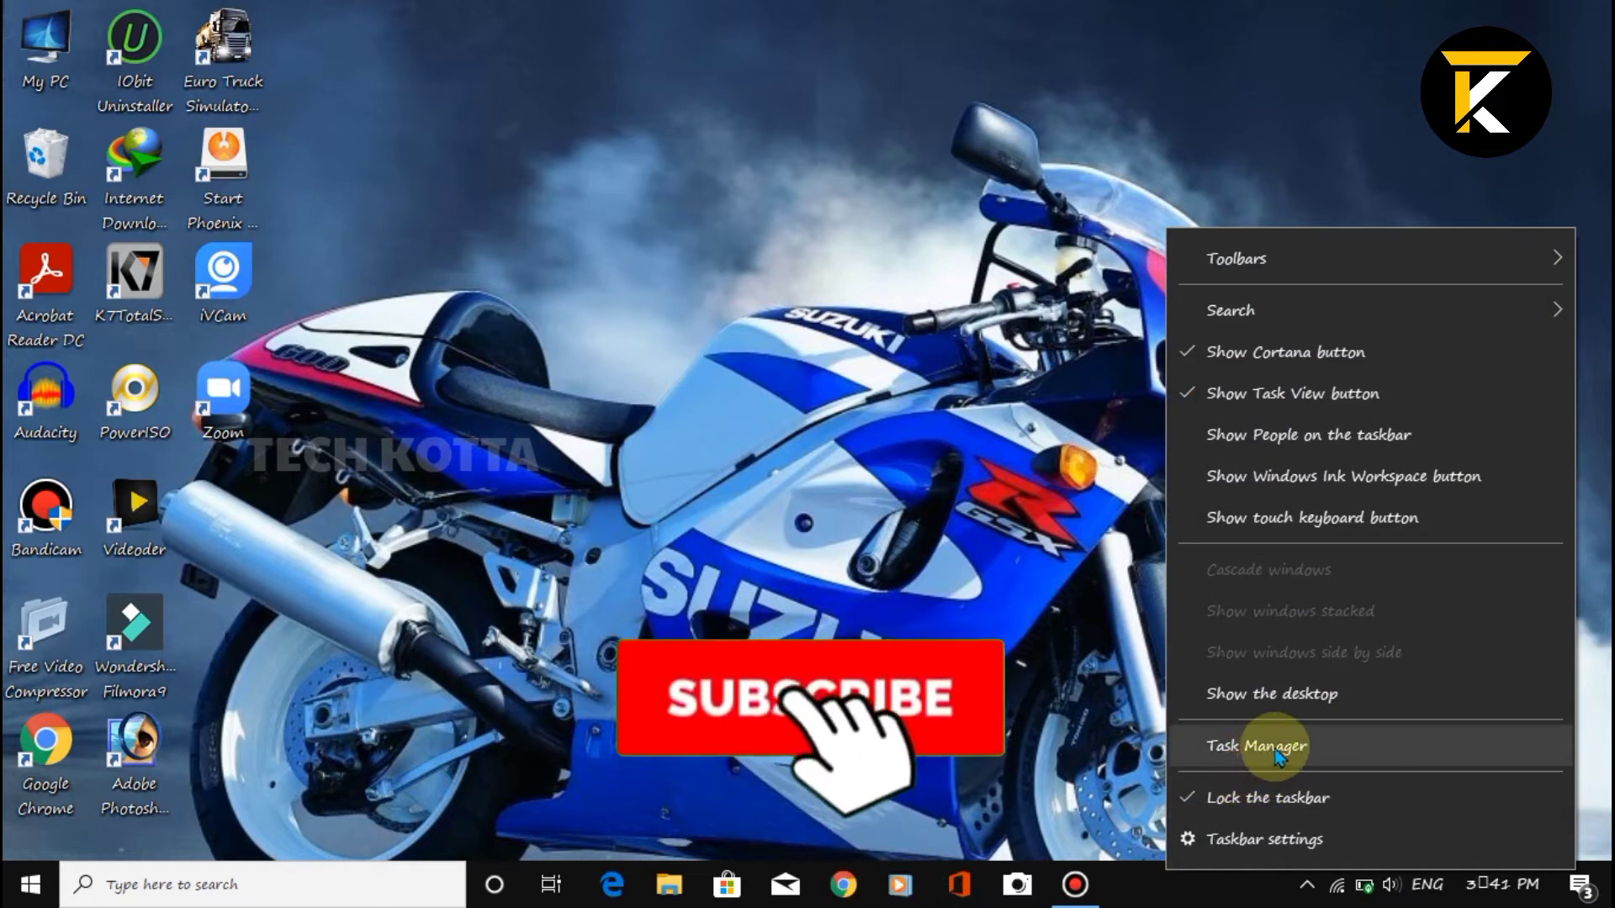
left_click(1325, 745)
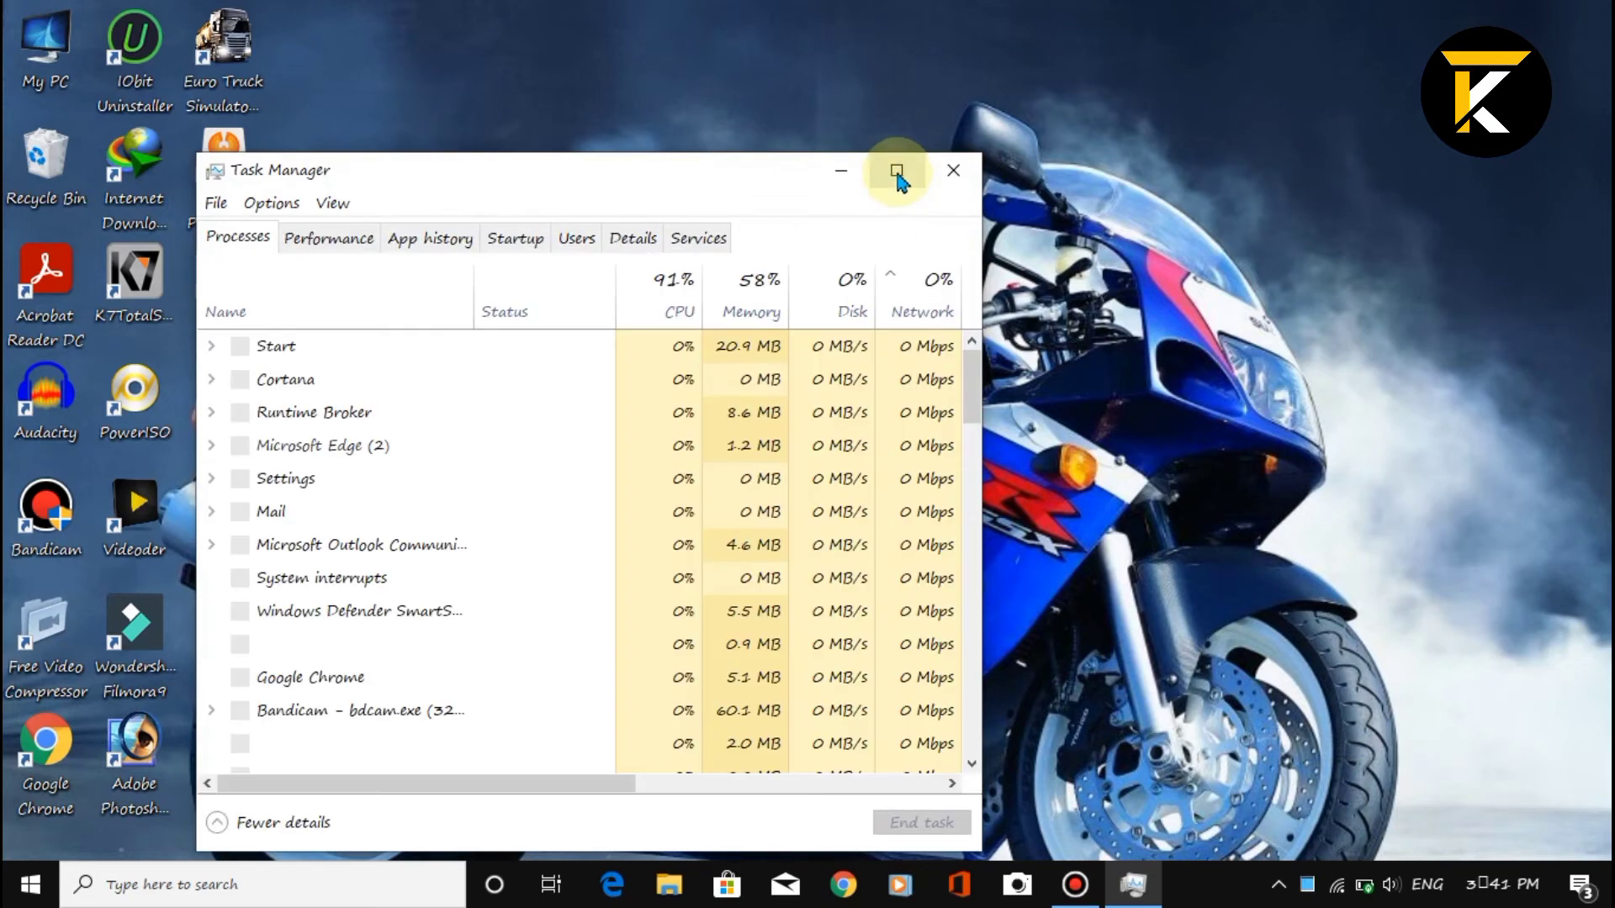
left_click(896, 170)
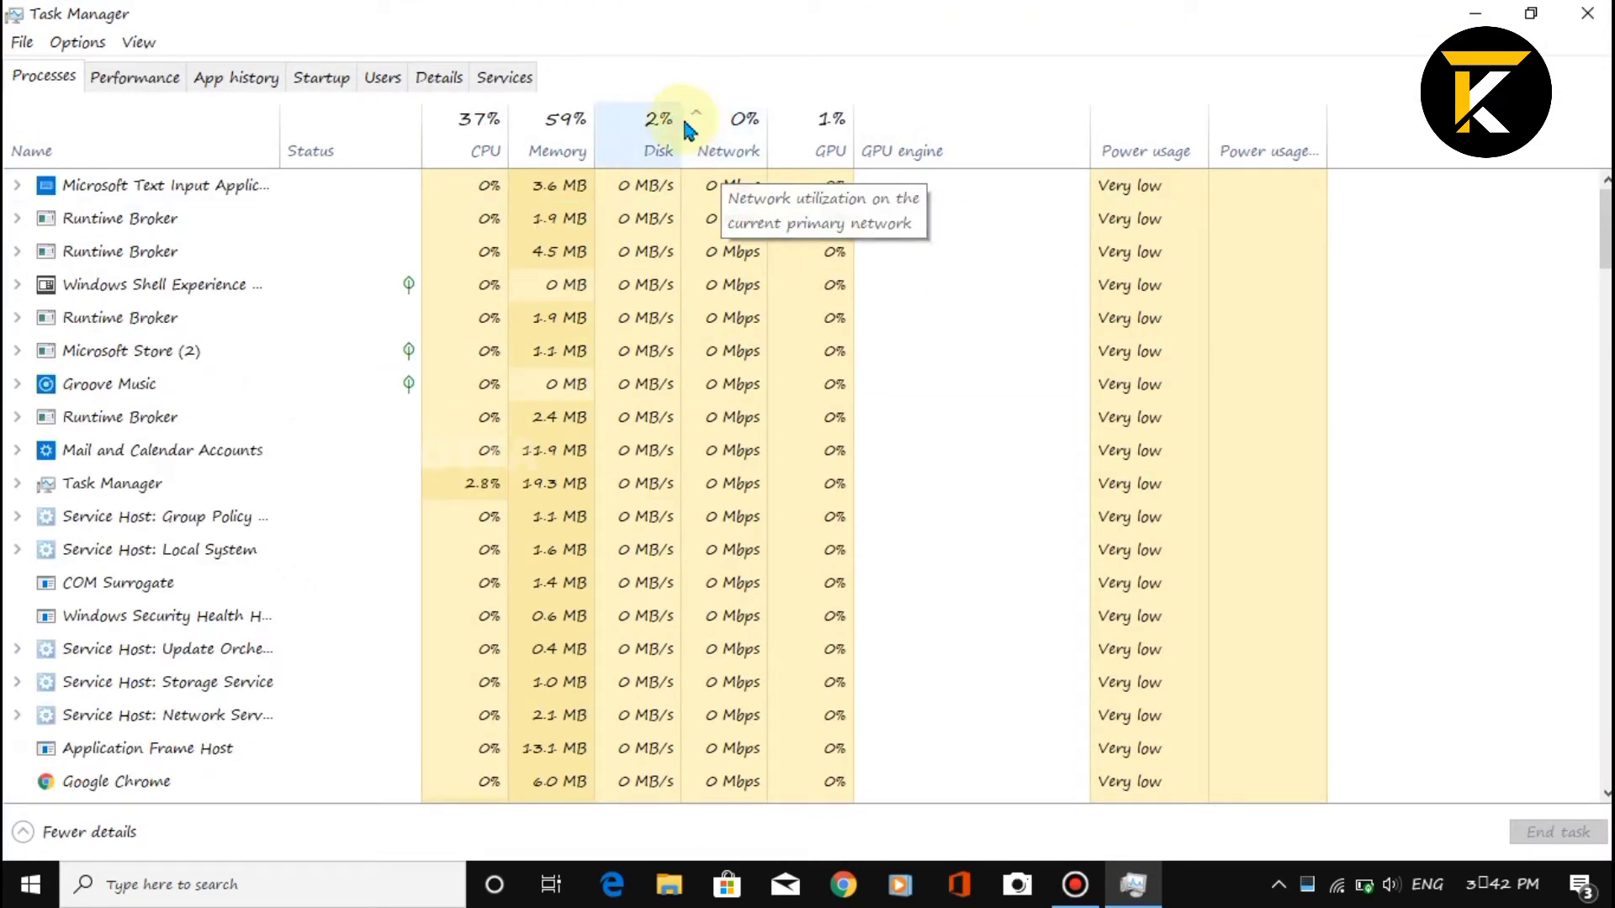
left_click(701, 124)
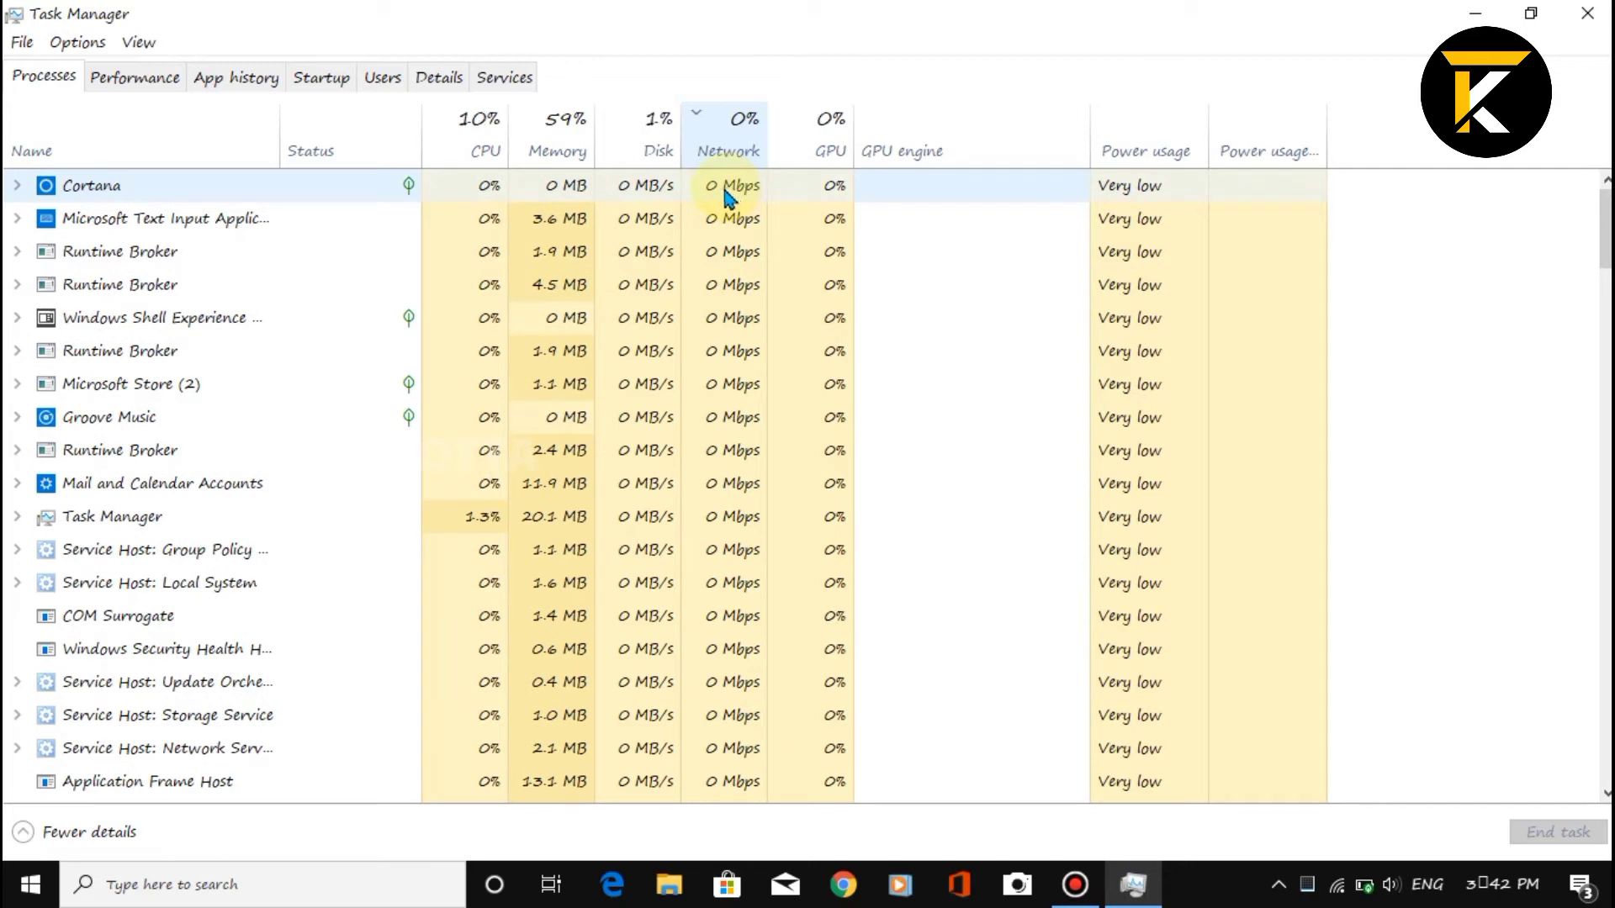
right_click(721, 196)
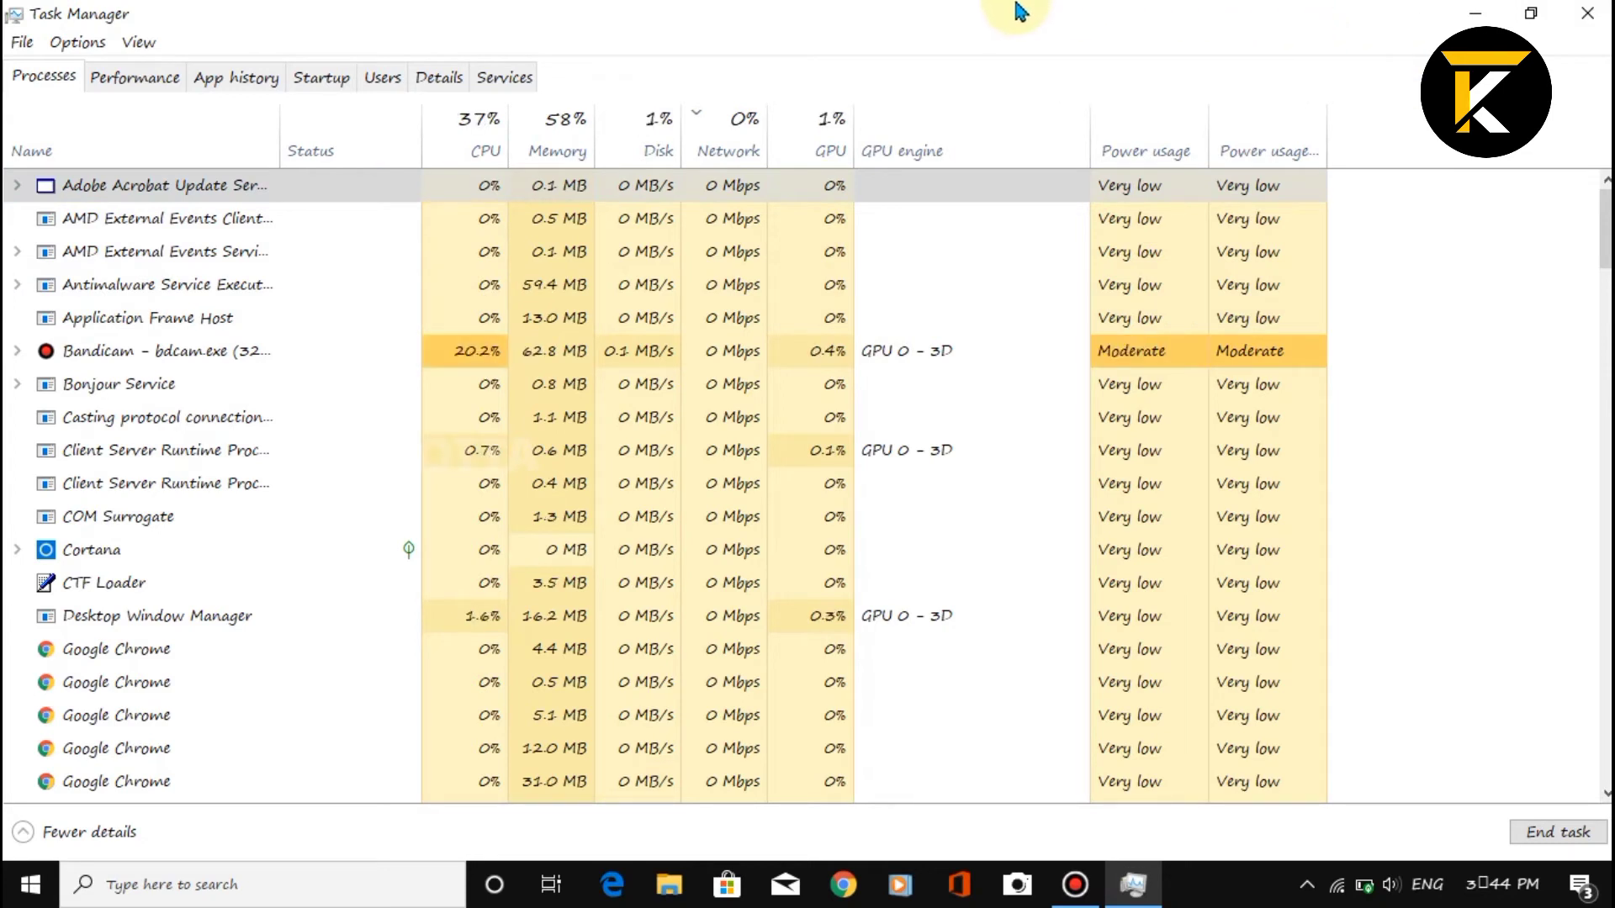
mouse_move(1021, 12)
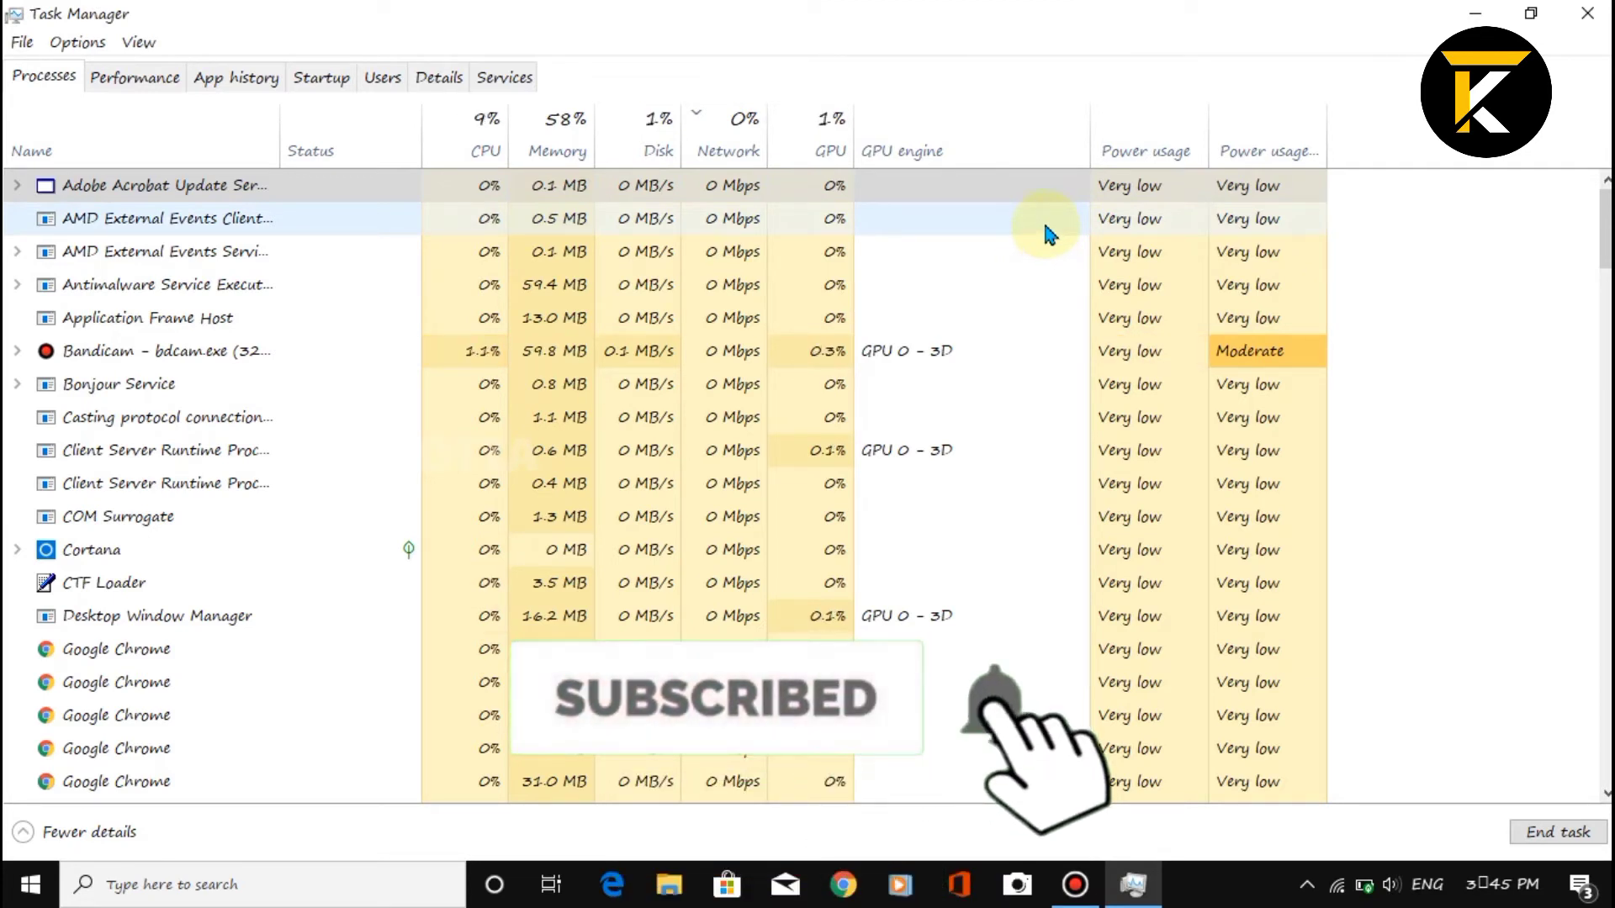
left_click(1606, 10)
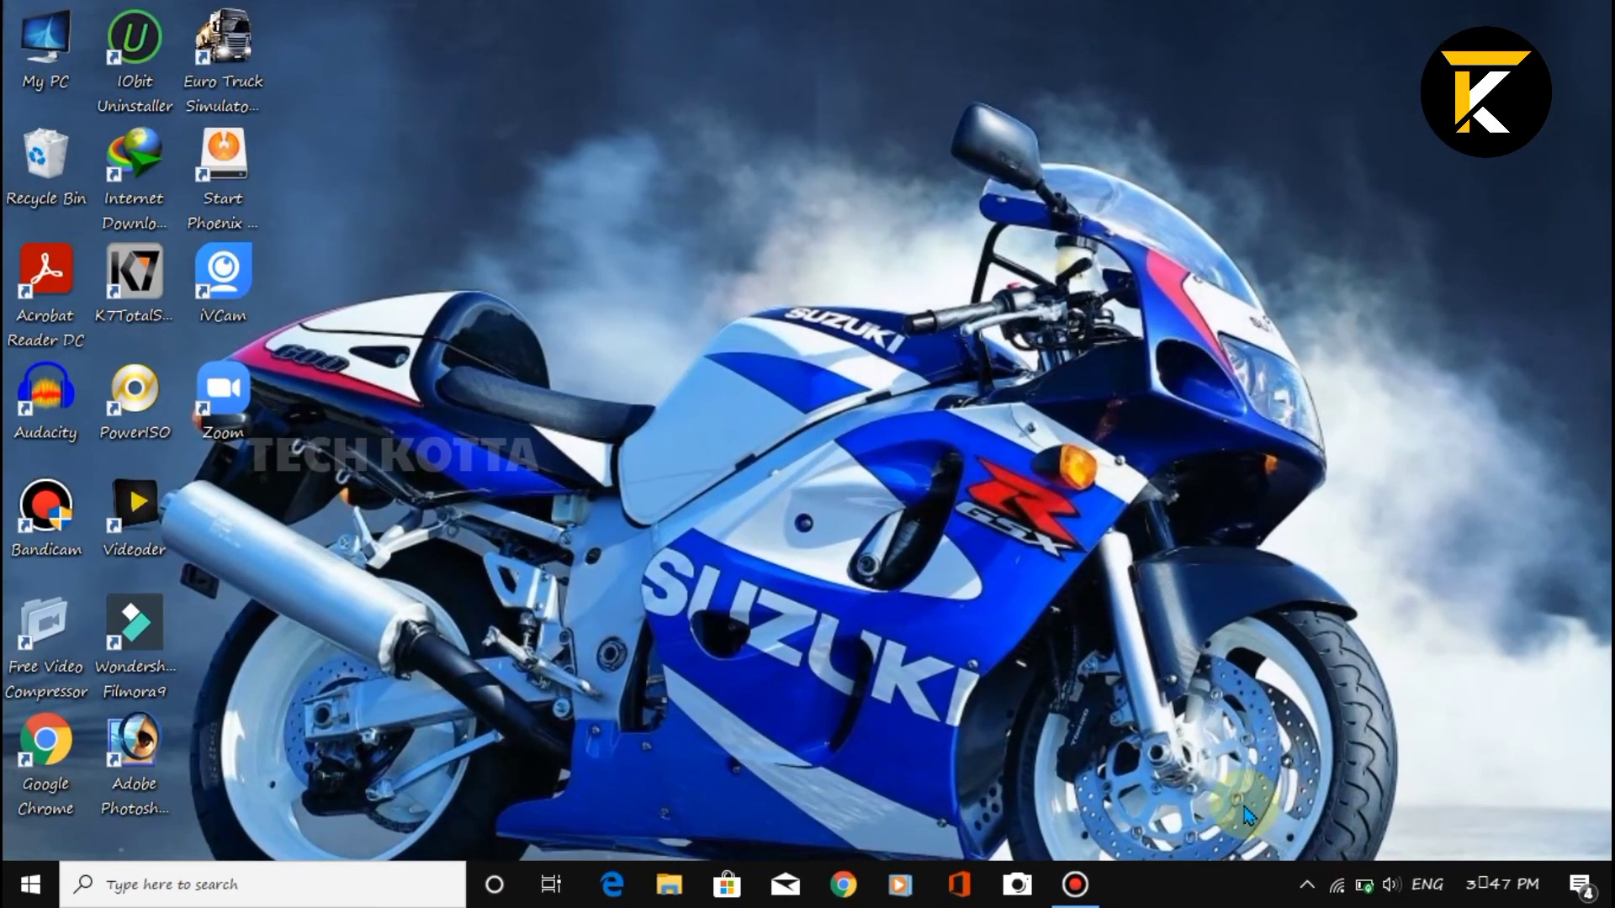
In the Network & Internet settings, set the connected Wi-Fi network "Don't Connect This WiFi" as a metered connection
left_click(1334, 886)
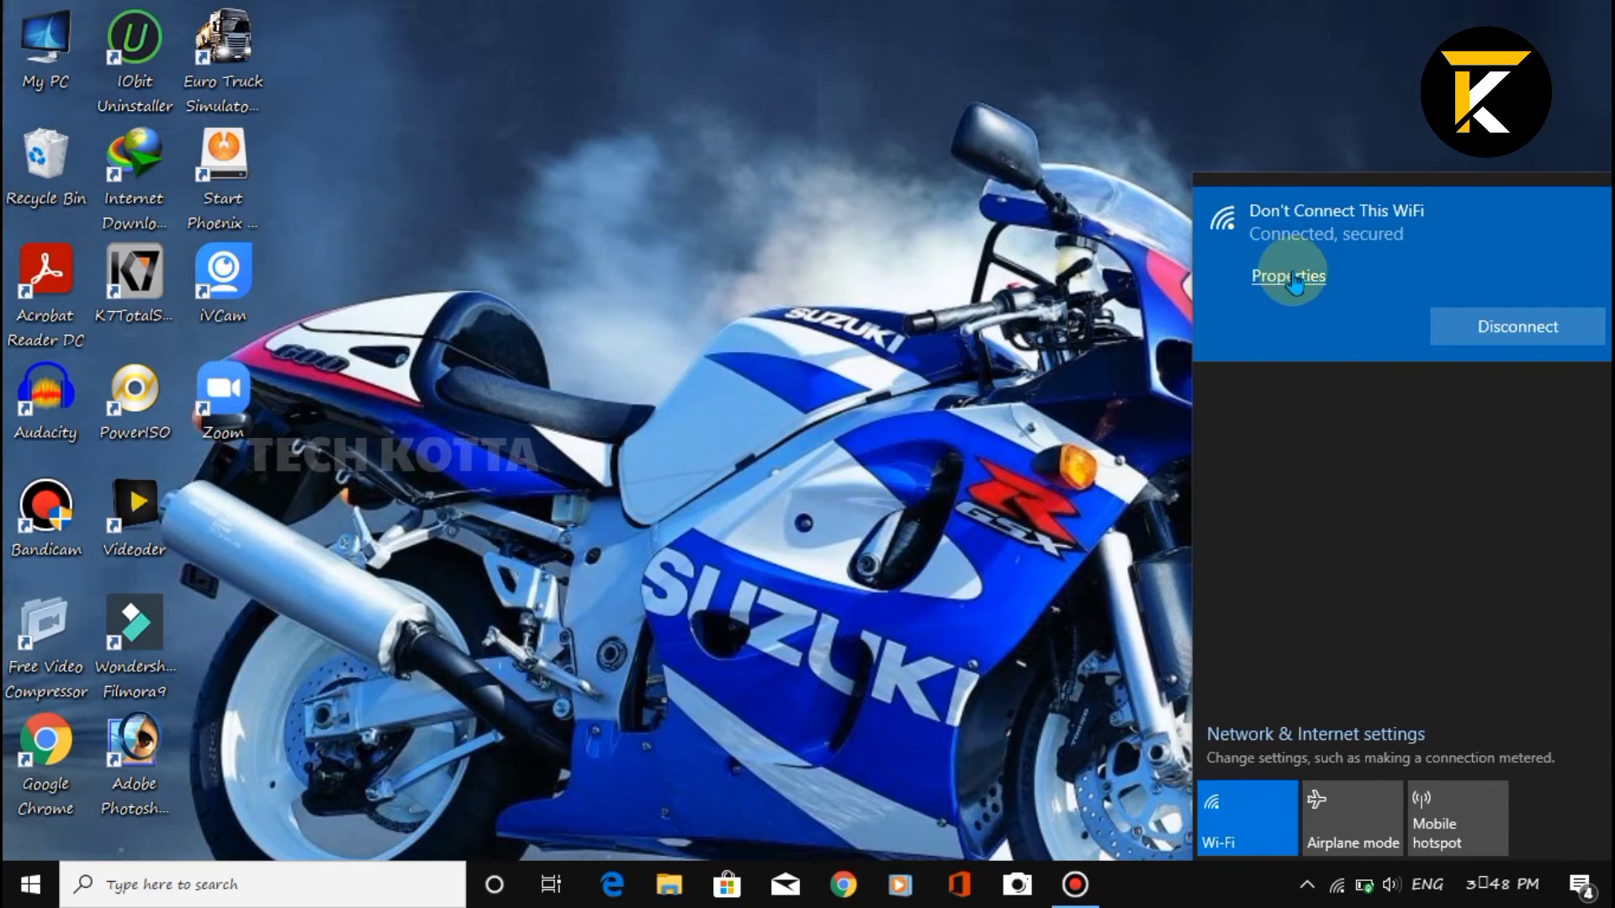
left_click(1249, 733)
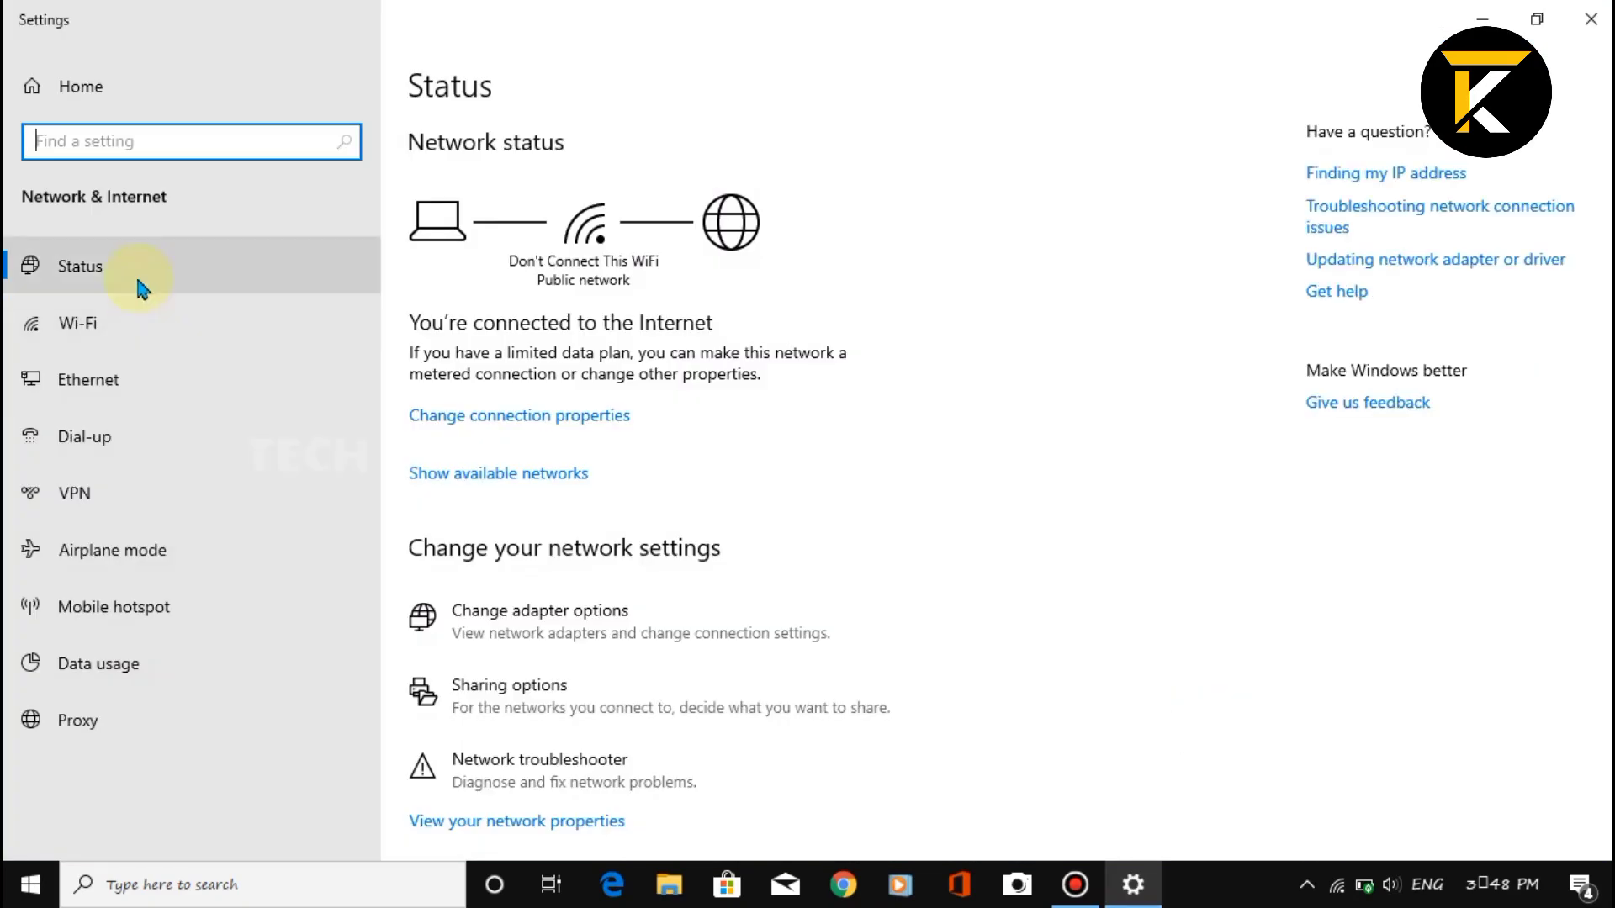
left_click(85, 328)
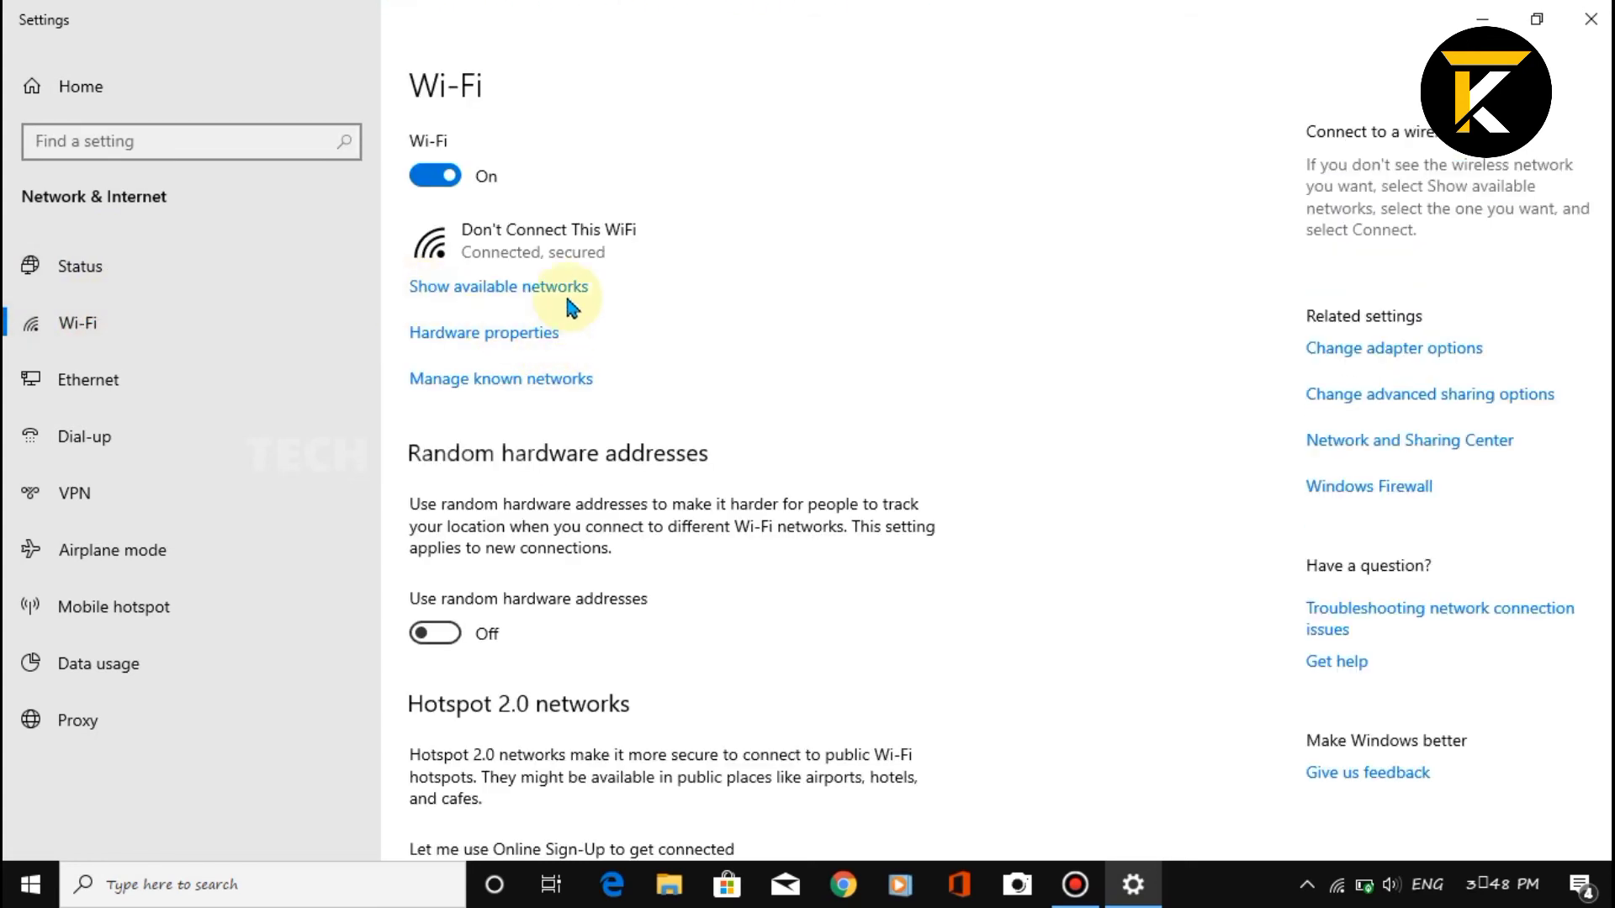
left_click(586, 256)
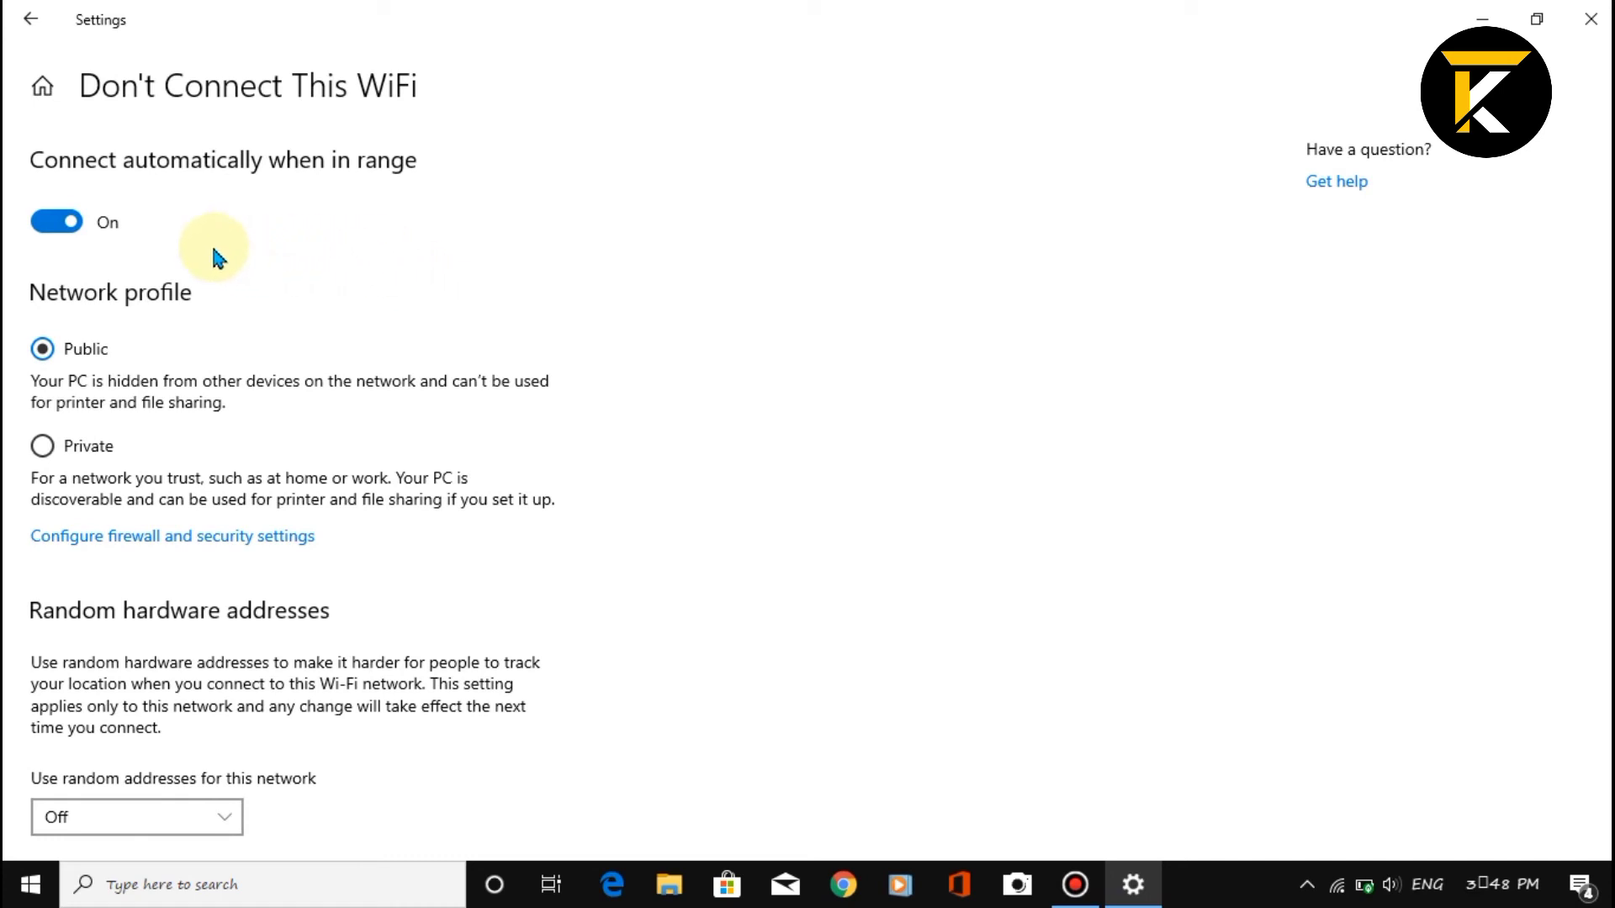
scroll(227, 341, "down", 5)
scroll(227, 341, "down", 2)
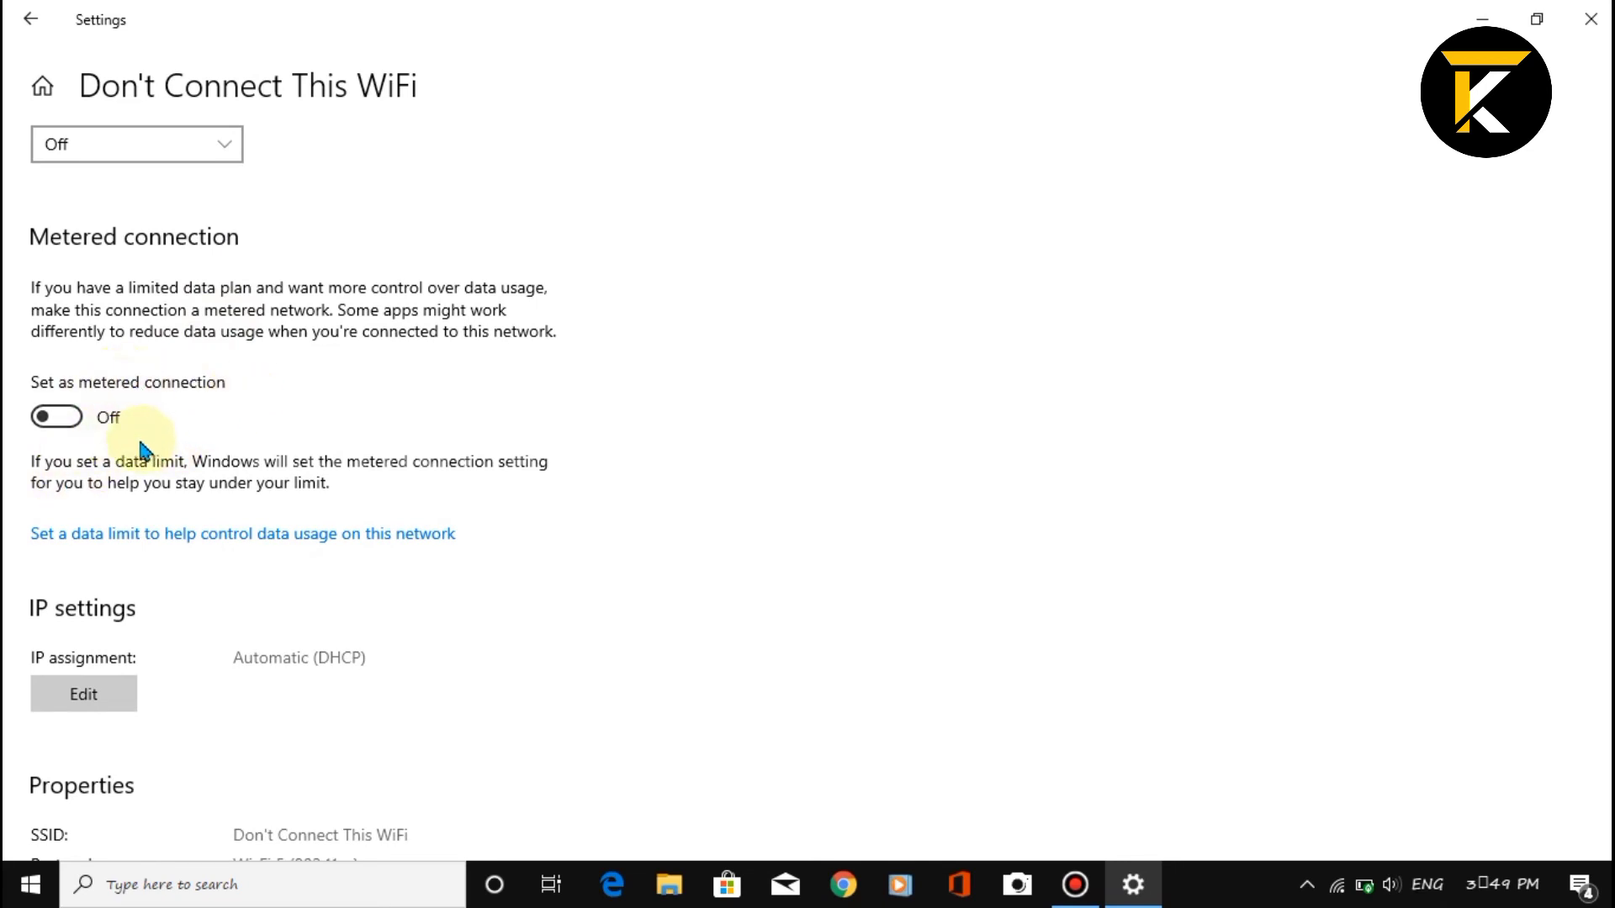
left_click(63, 428)
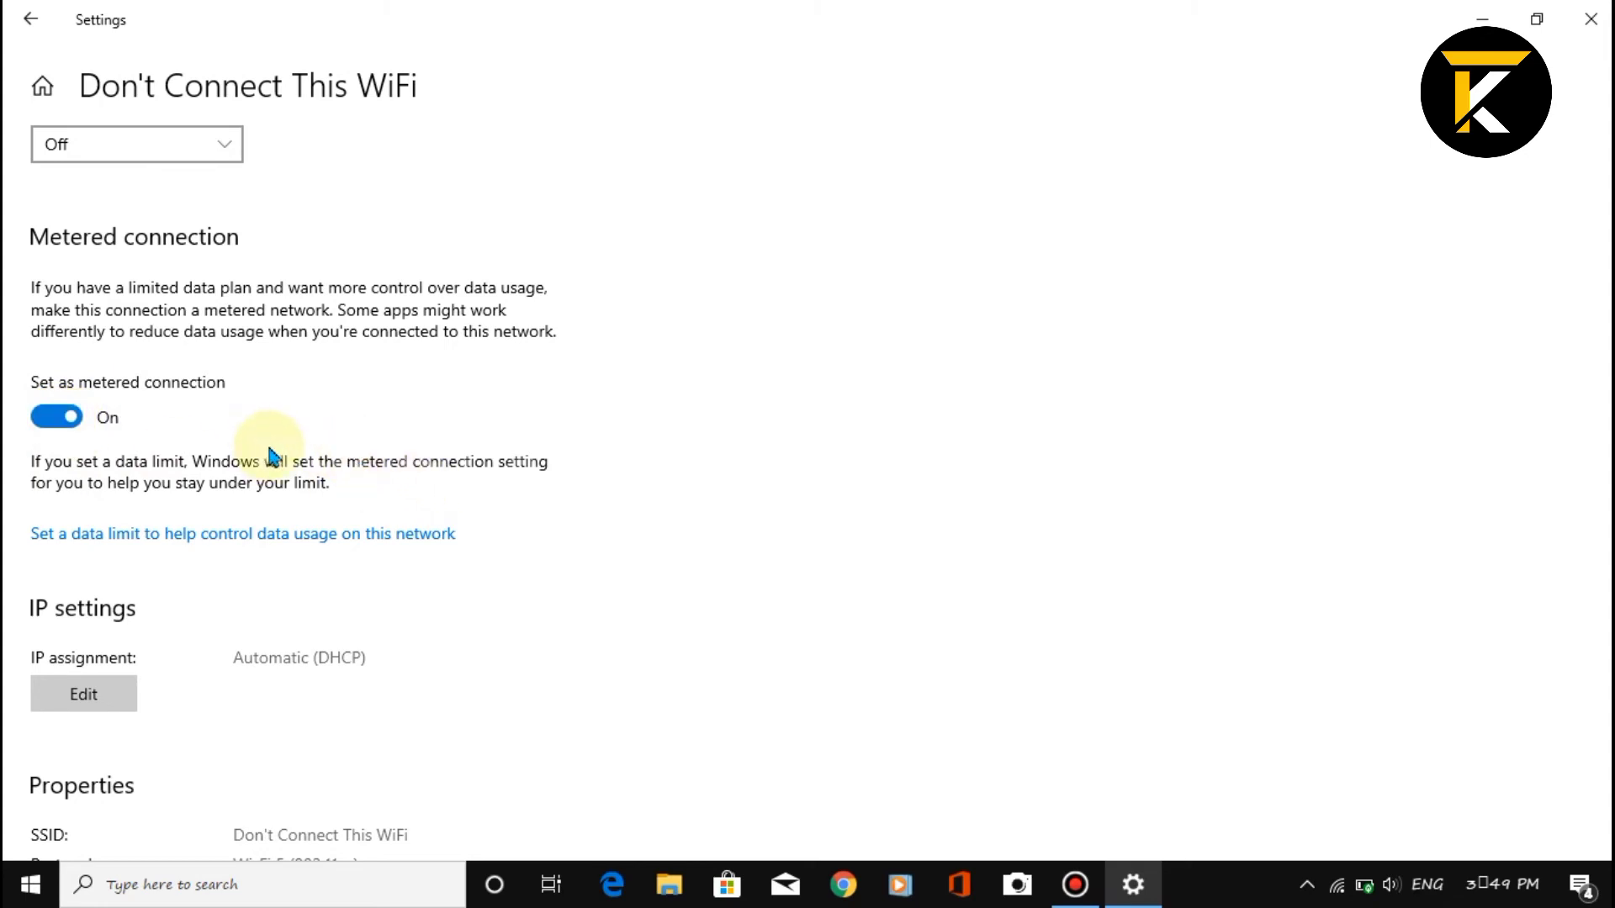